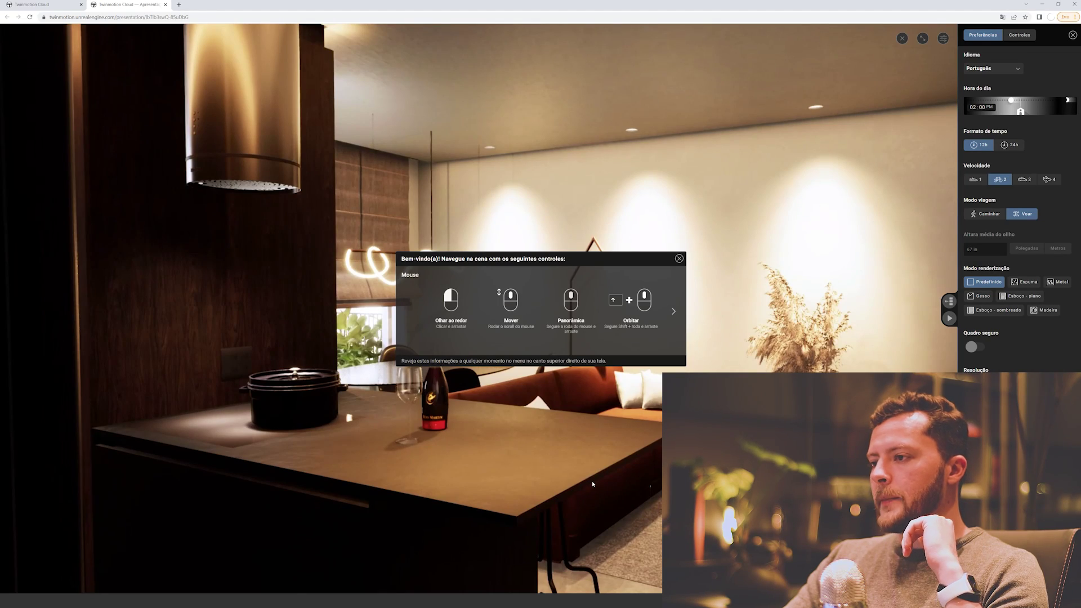
Step: Zoom back from the kitchen counter and turn the view slightly right, then left
scroll(588, 450, up, 5)
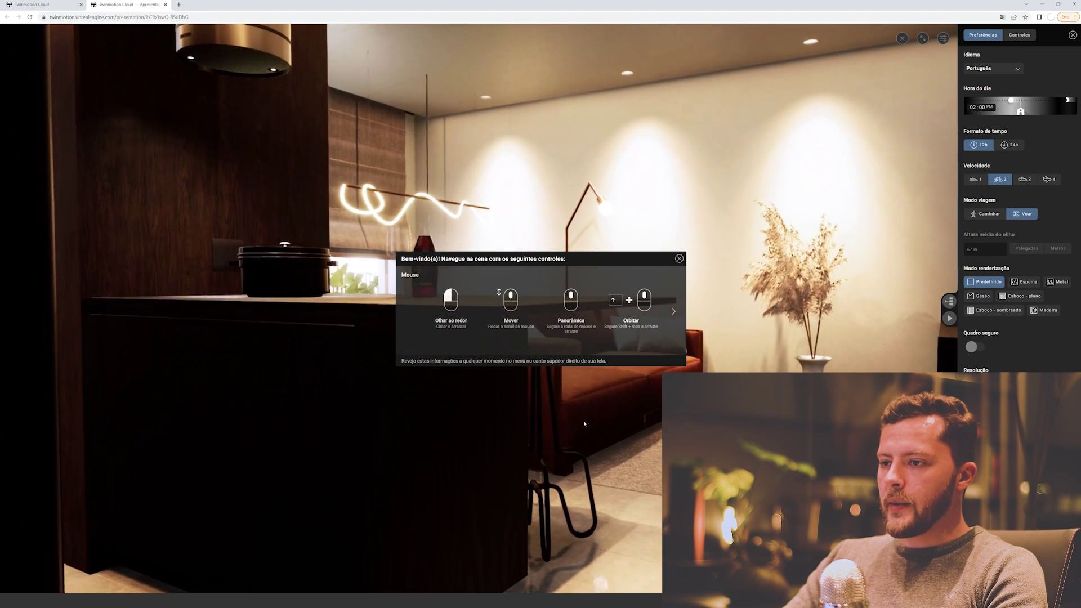
scroll(582, 447, up, 5)
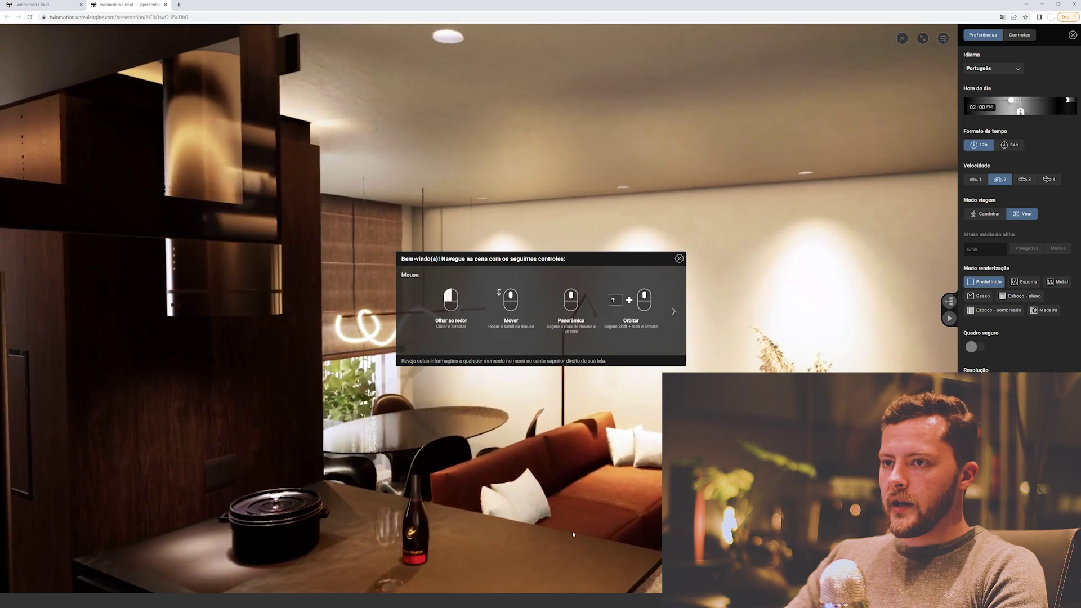
scroll(566, 505, down, 5)
scroll(552, 490, down, 3)
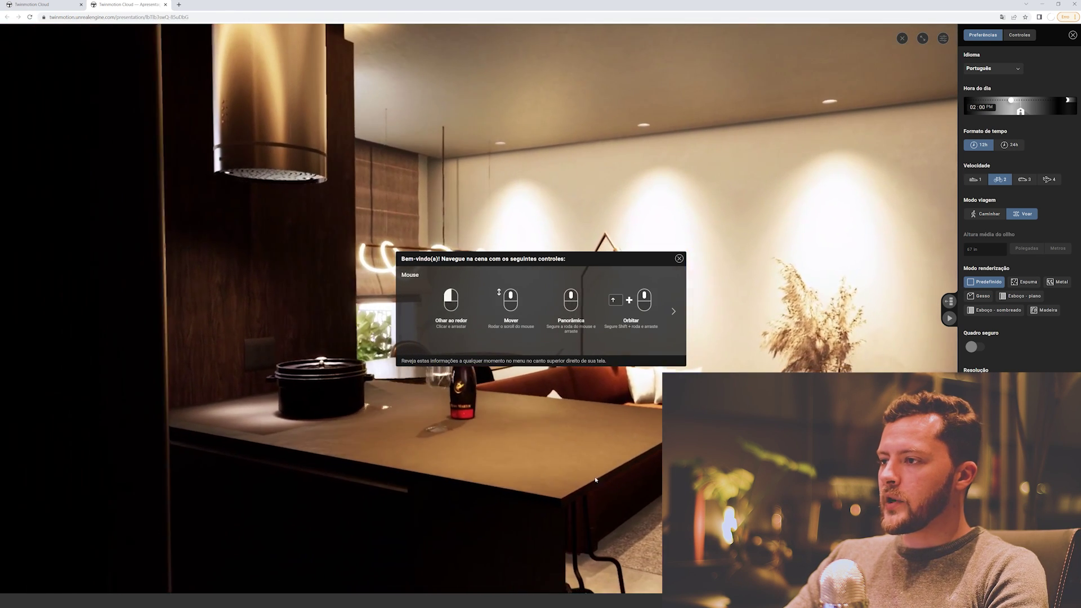
drag(538, 480, 565, 480)
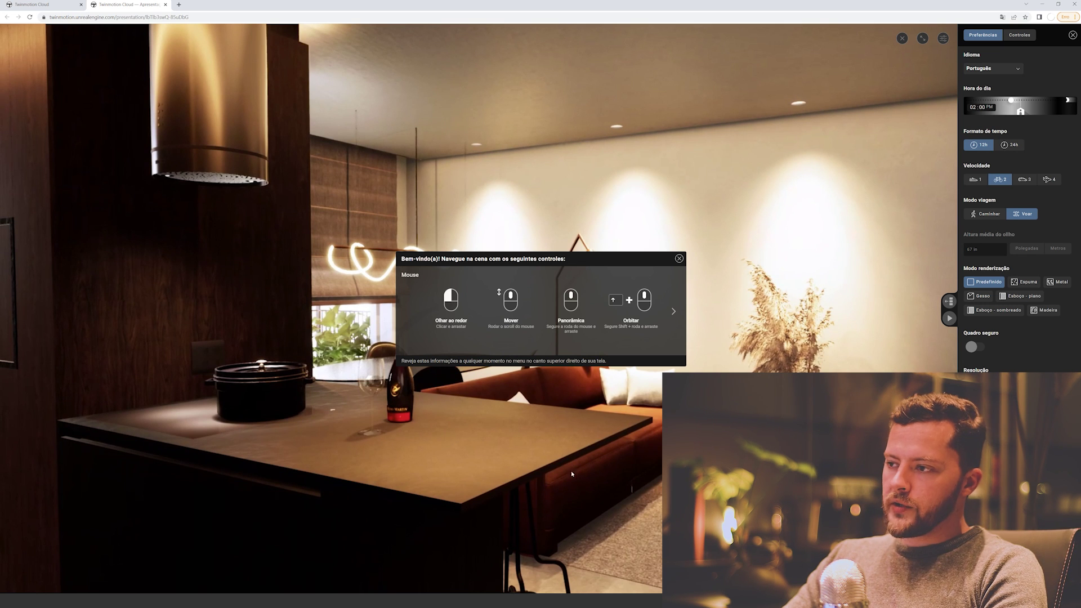
mouse_move(590, 456)
mouse_down()
mouse_move(548, 468)
mouse_move(618, 459)
mouse_up()
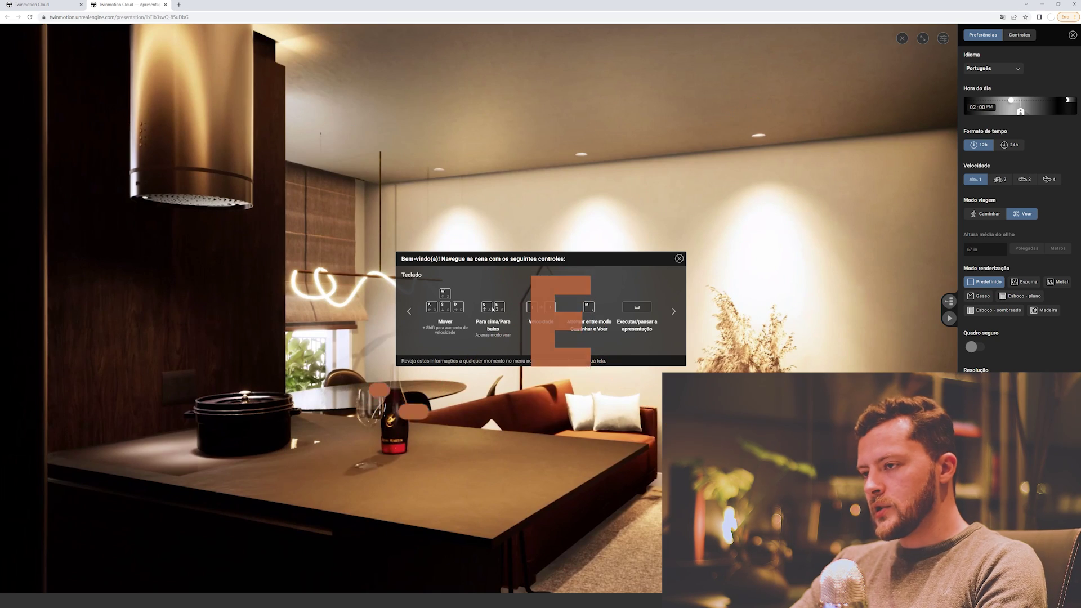
Step: Lower and raise the flying camera around the counter, then switch travel mode to Caminhar
key(e)
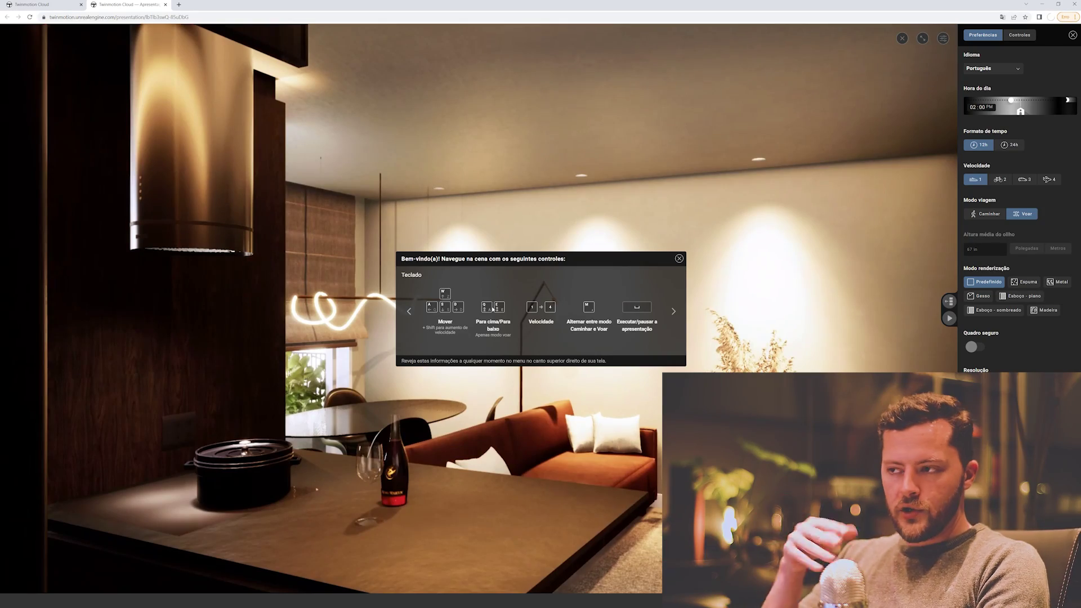
key(q)
key(q)
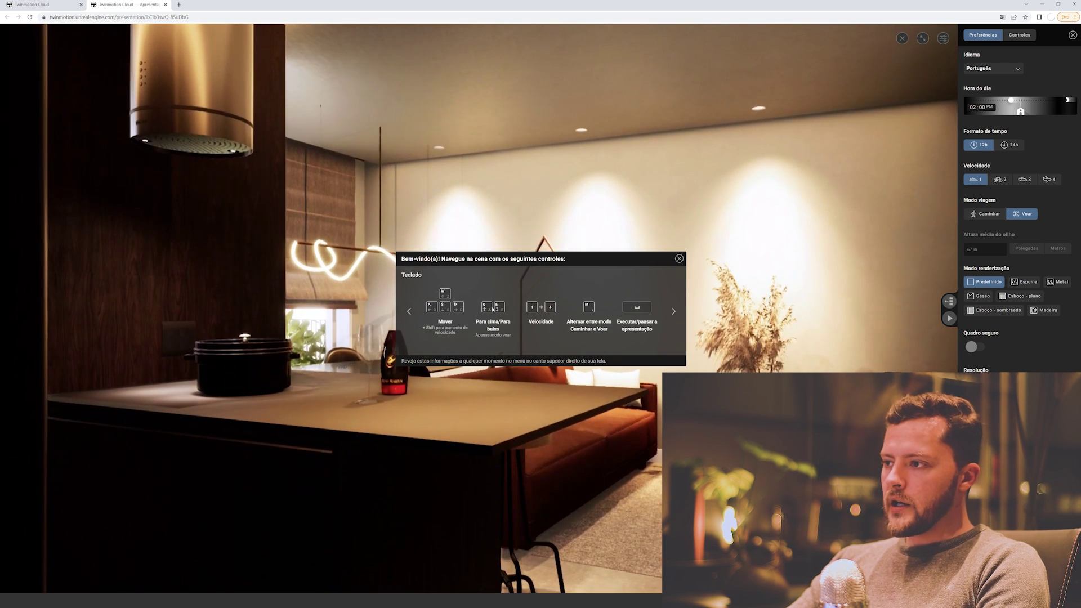
key(e)
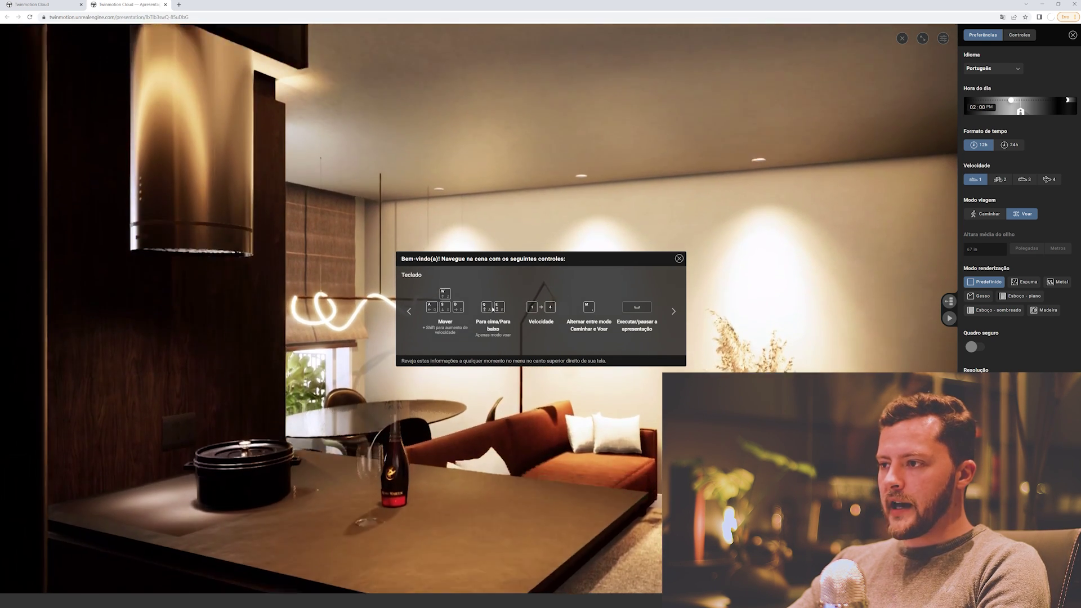
key(m)
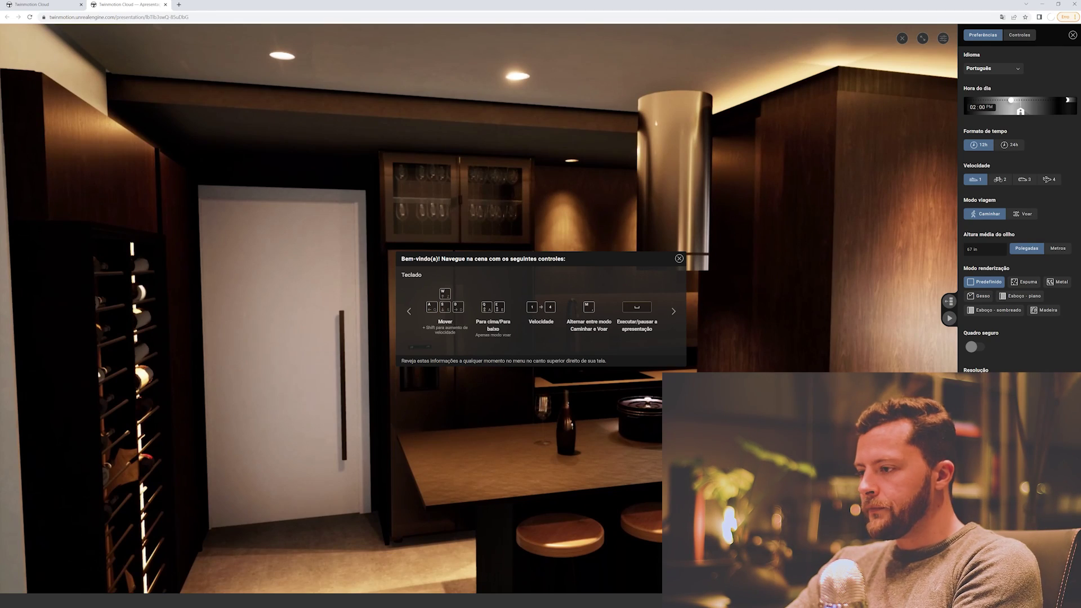
Step: Walk toward the wine rack and back, turning to reveal more of the kitchen
drag(630, 466, 583, 456)
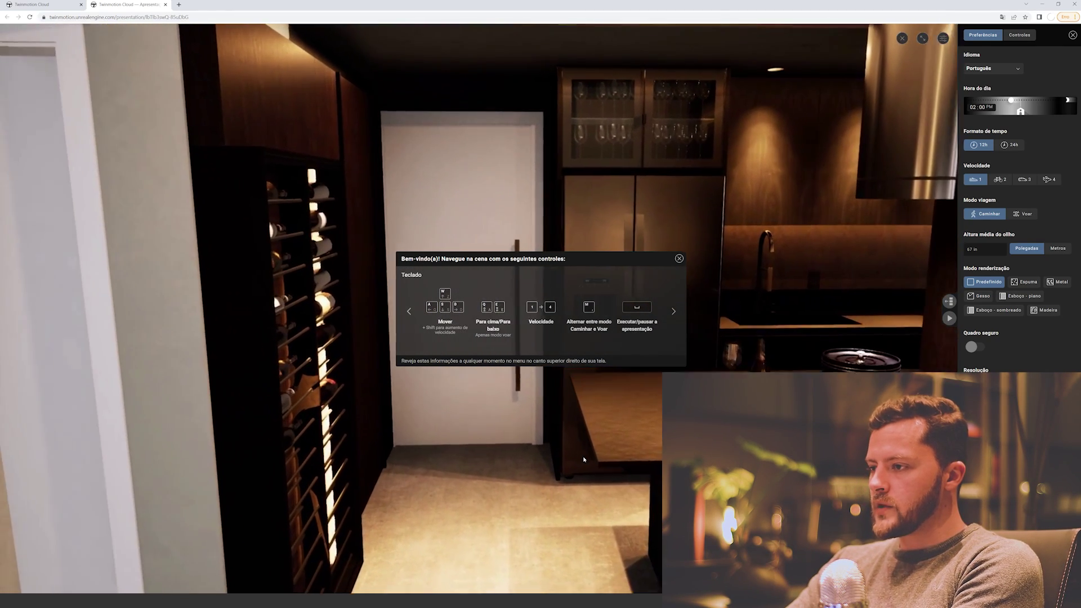
key(w)
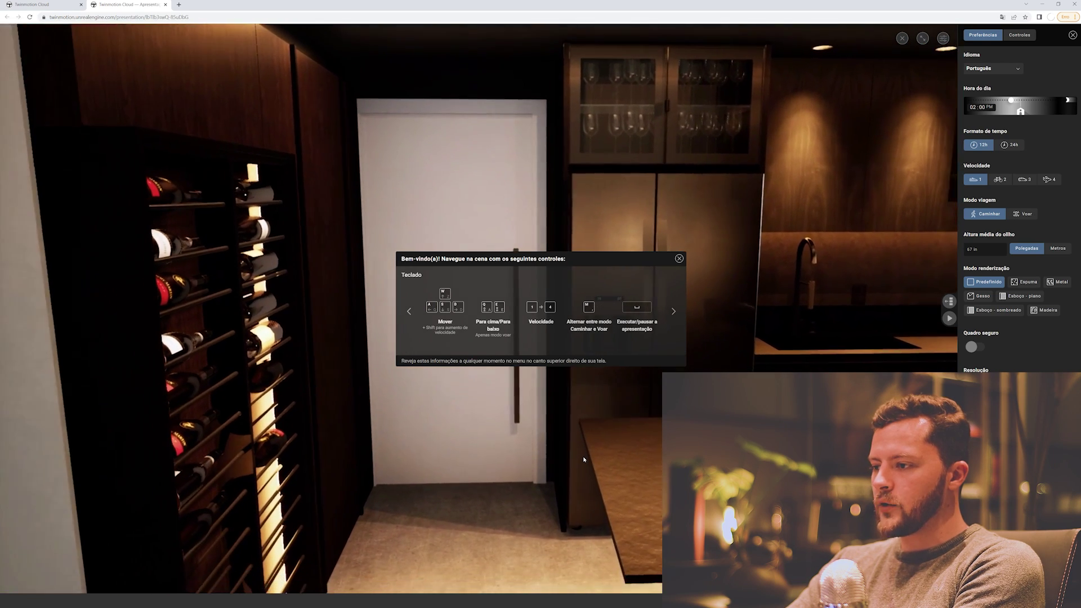
key(s)
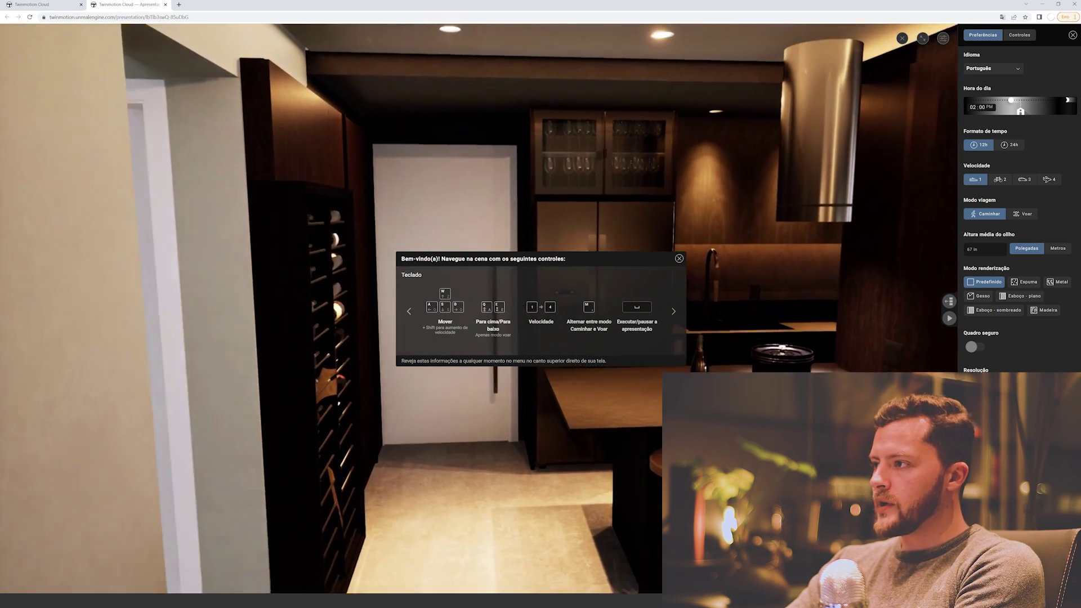
drag(589, 450, 715, 353)
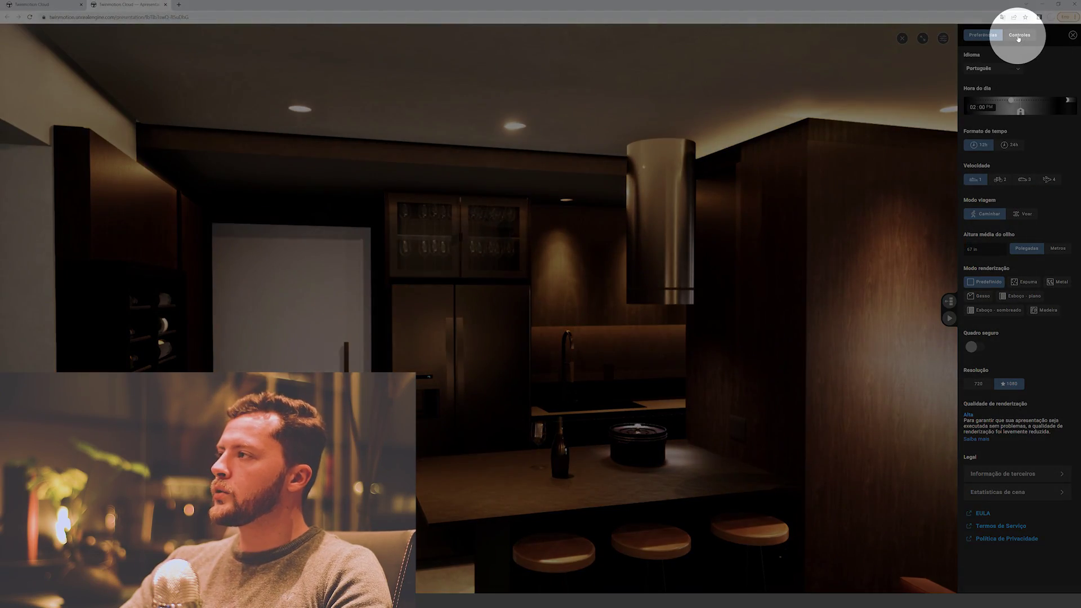
click(1019, 36)
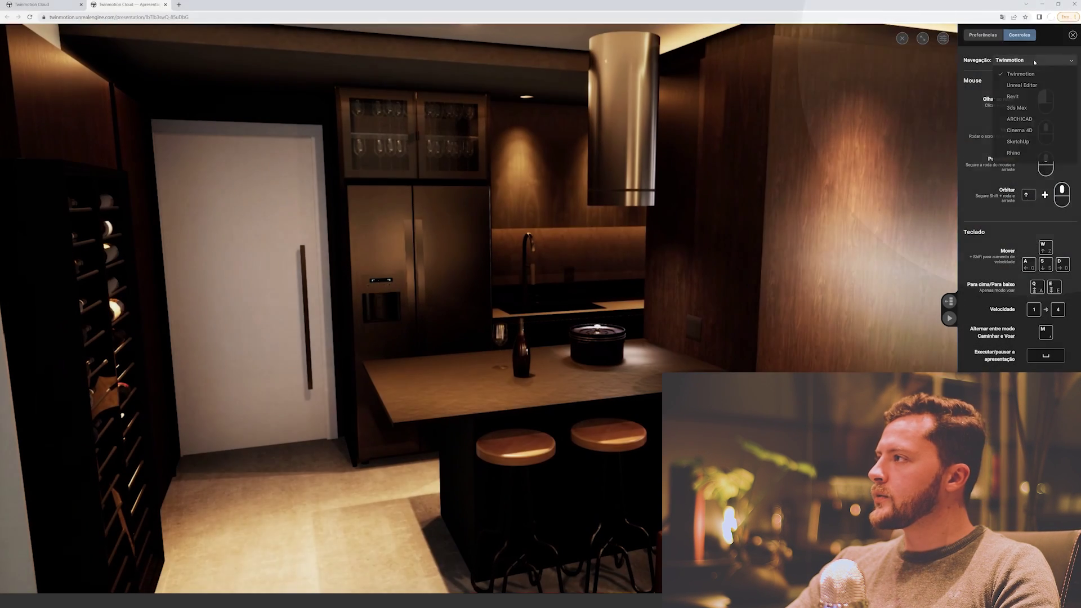
click(1034, 61)
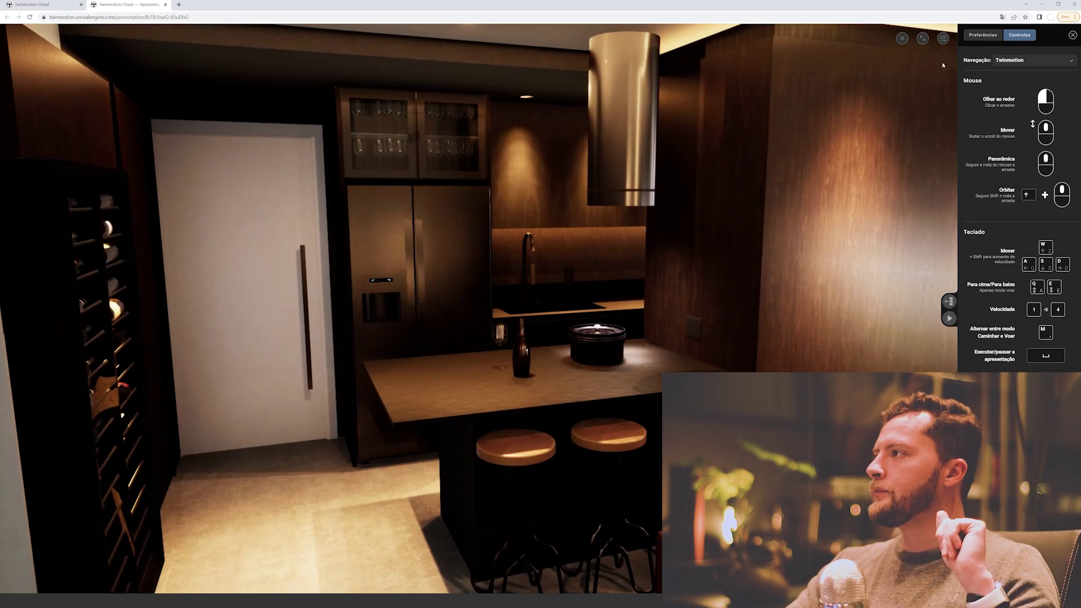
click(985, 36)
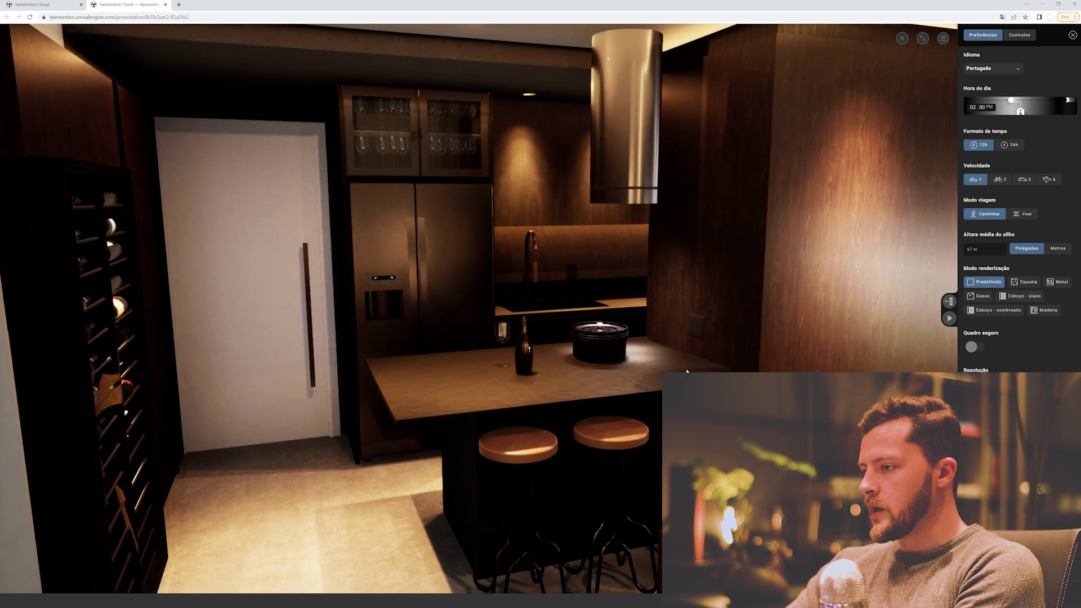
Step: Set the interface language to Português and face the wooden wall and window
key(a)
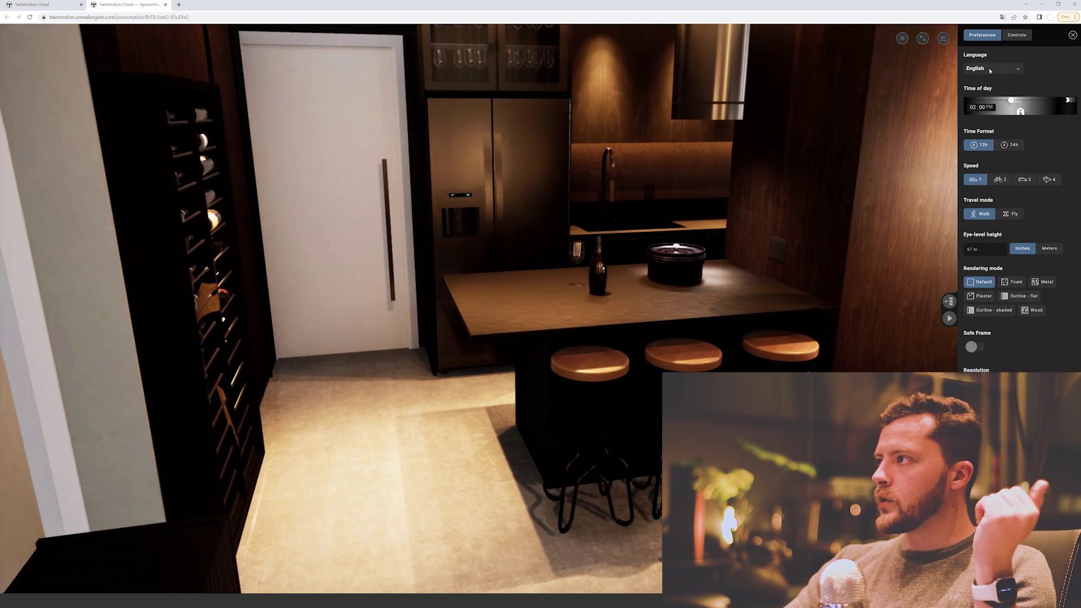
click(990, 70)
click(1002, 129)
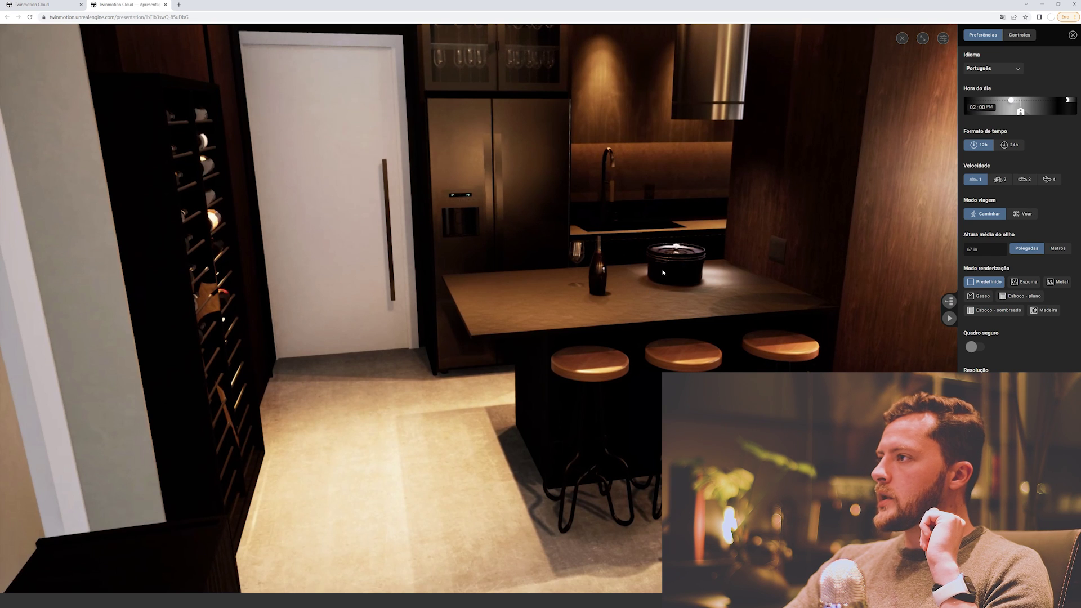
drag(663, 273, 1015, 117)
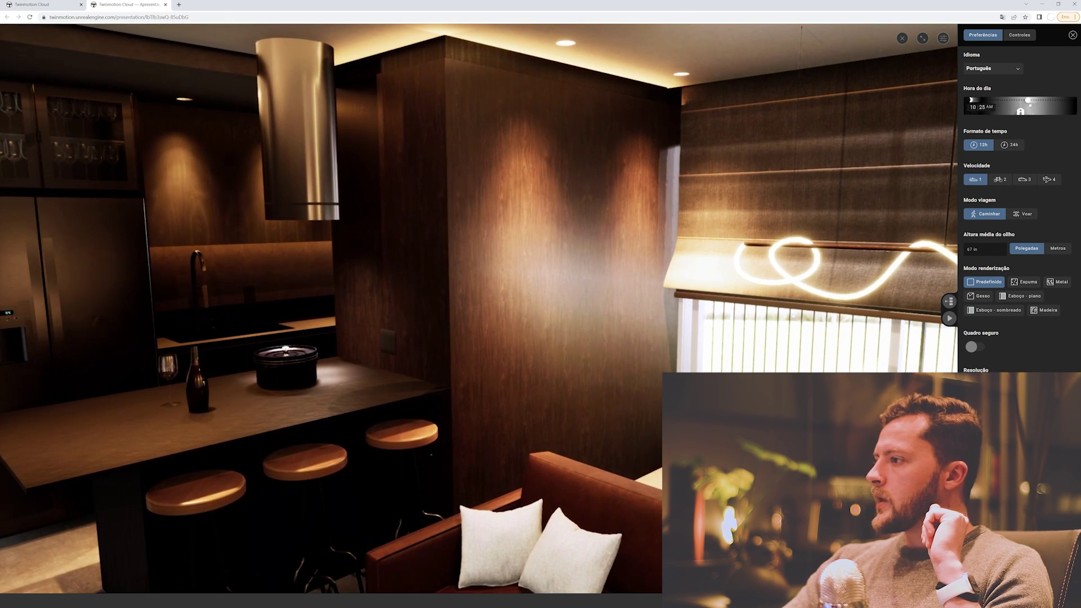
Step: Set the time of day to 08:35 AM and move toward the island counter
mouse_move(1030, 107)
mouse_down()
mouse_move(1043, 107)
mouse_move(1019, 100)
mouse_up()
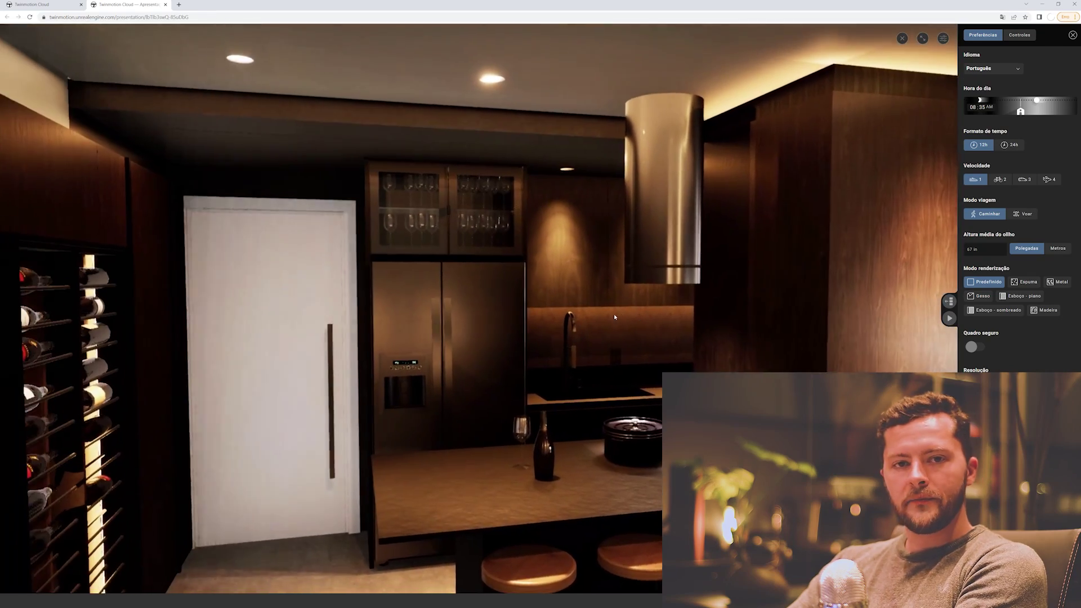
mouse_move(614, 317)
mouse_down()
mouse_move(603, 325)
mouse_move(643, 380)
mouse_up()
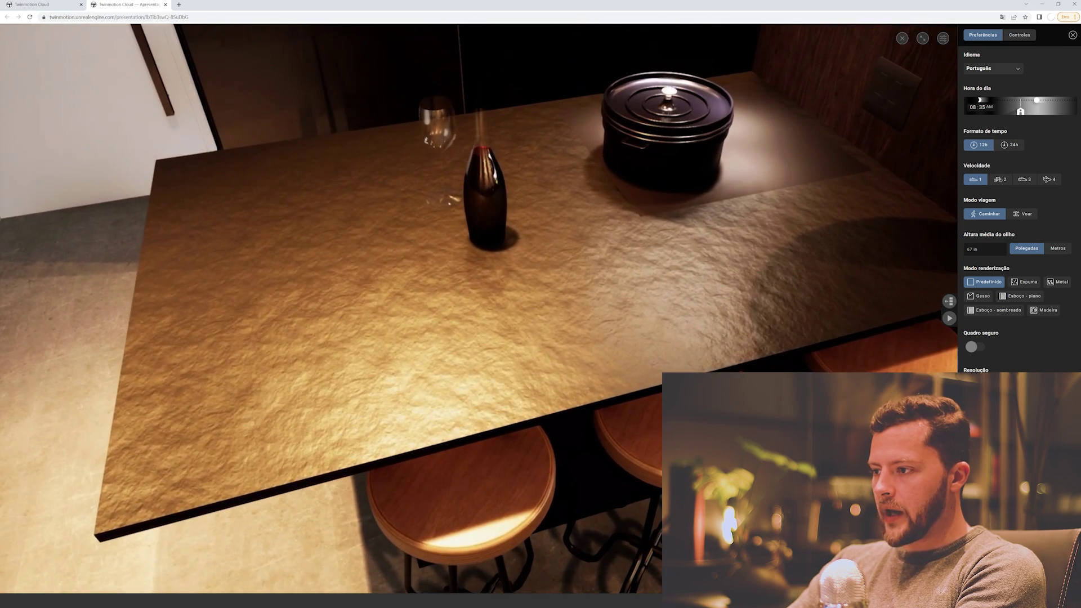
Step: Approach the counter and stools, switch to Voar (flying), then rise toward the wine rack and door
mouse_move(643, 380)
mouse_down()
mouse_move(698, 388)
mouse_move(664, 383)
mouse_up()
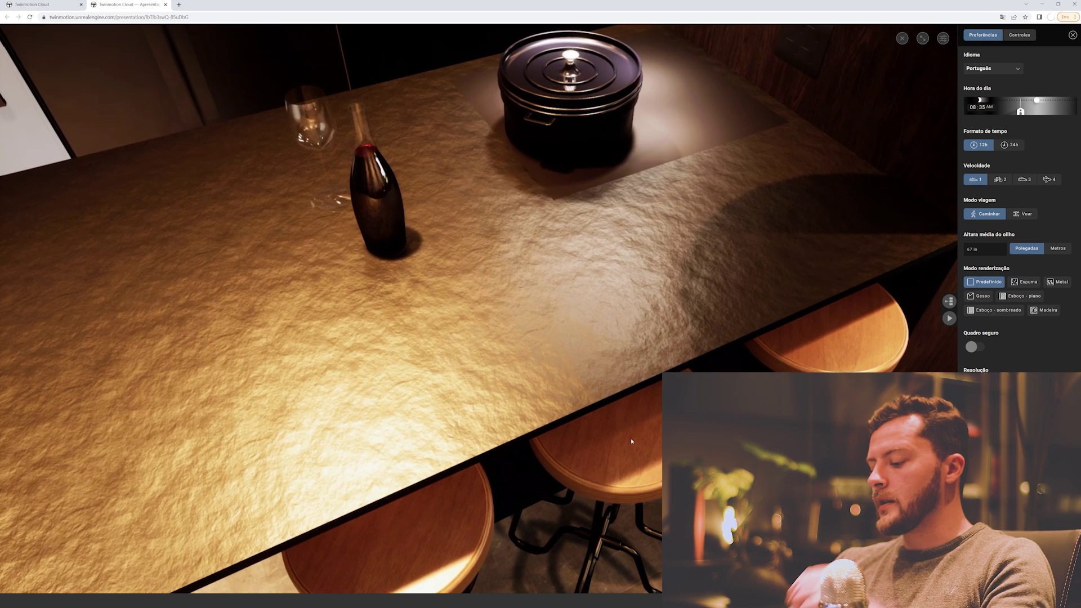
drag(571, 315, 571, 308)
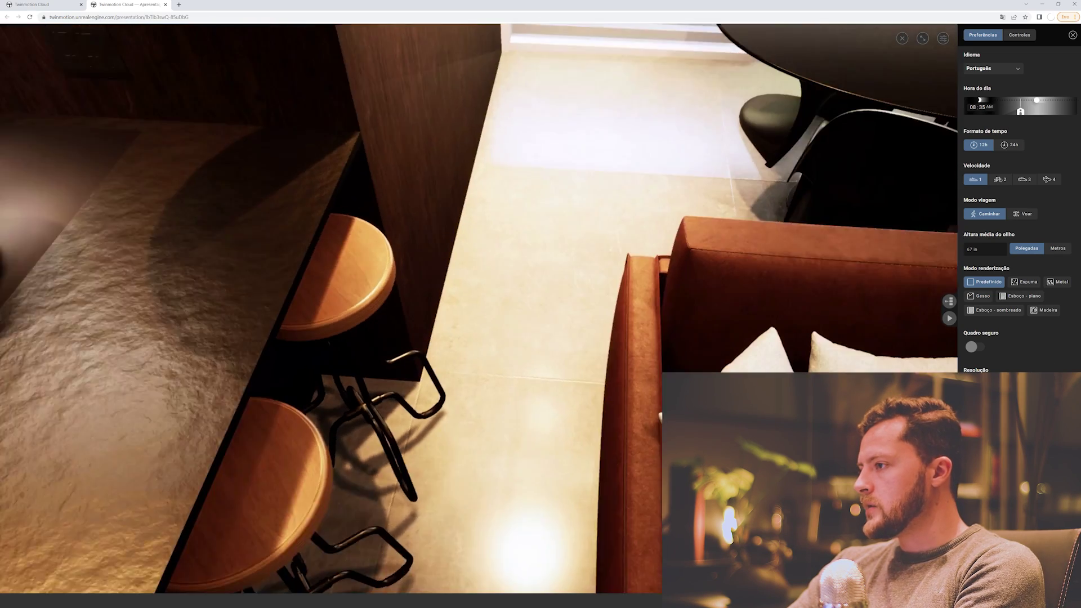
key(f)
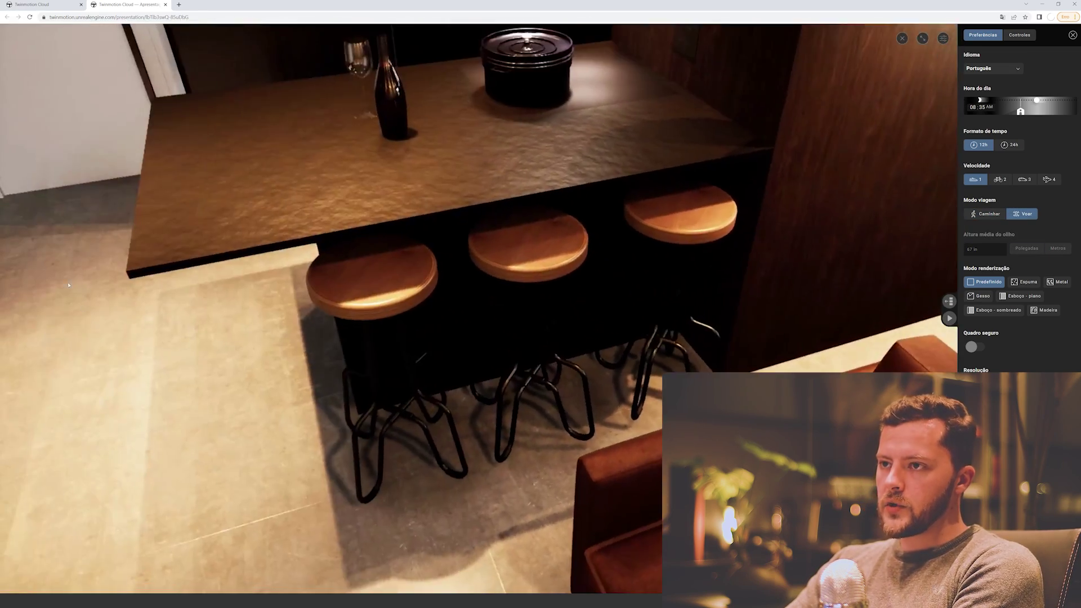
mouse_move(68, 285)
mouse_down()
mouse_move(447, 112)
mouse_move(614, 138)
mouse_move(605, 62)
mouse_move(514, 189)
mouse_up()
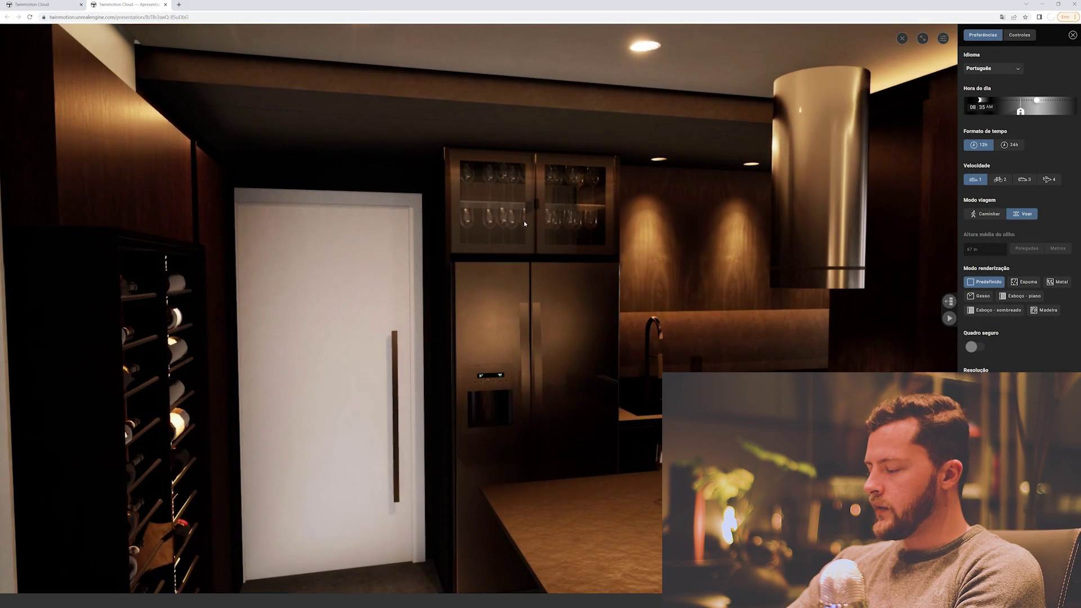
Step: Walk past the pan drawer to the pot and wine bottle counter, and show the media strip
mouse_move(524, 223)
mouse_down()
mouse_move(488, 187)
mouse_move(627, 88)
mouse_move(625, 77)
mouse_move(718, 252)
mouse_up()
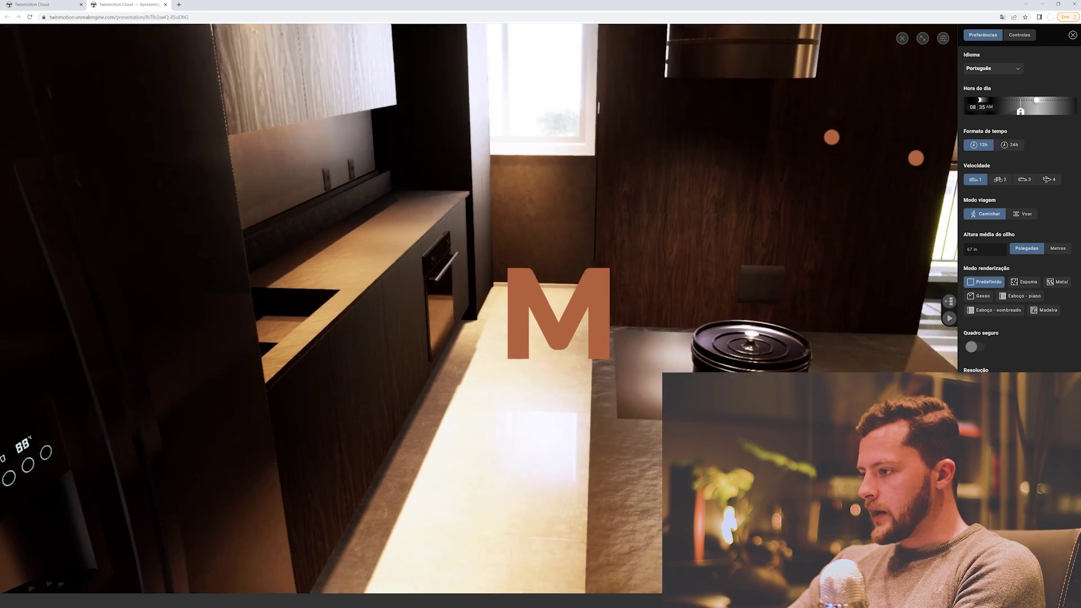
mouse_move(631, 395)
mouse_down()
mouse_move(659, 480)
mouse_move(732, 507)
mouse_up()
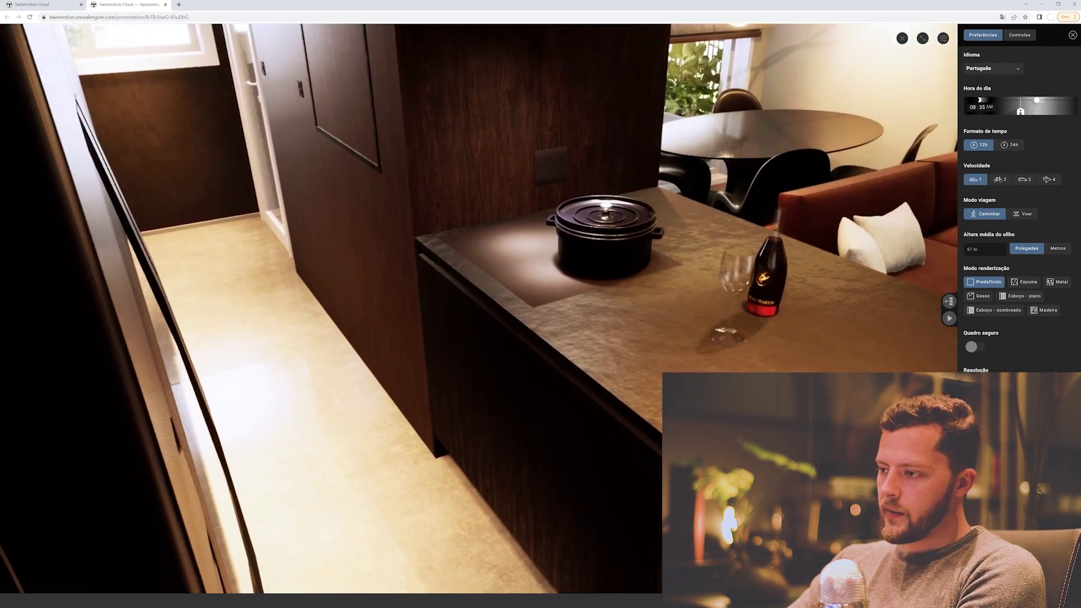
key(w)
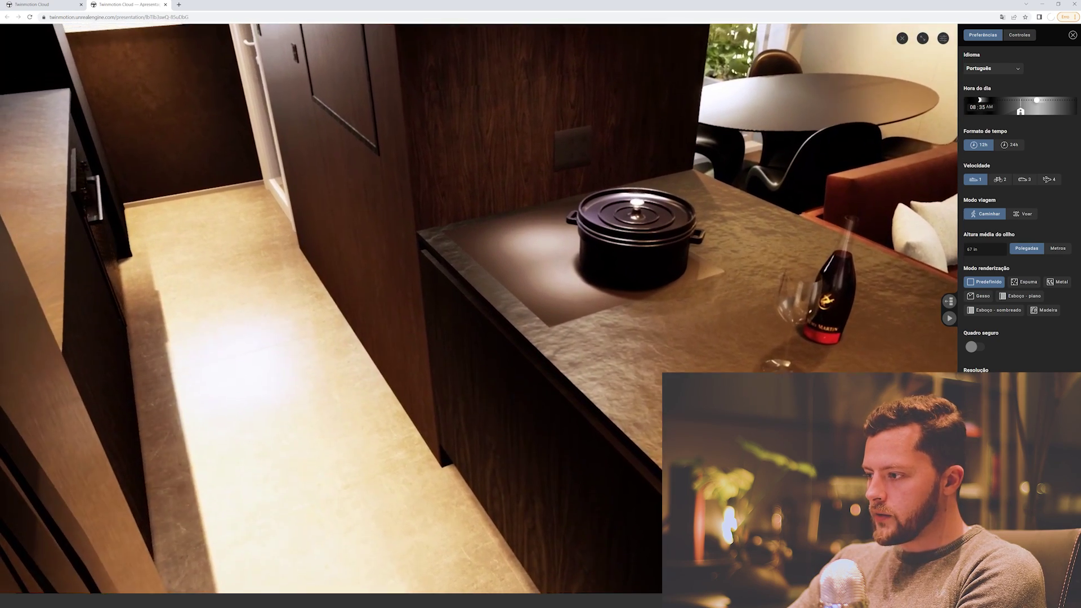
key(w)
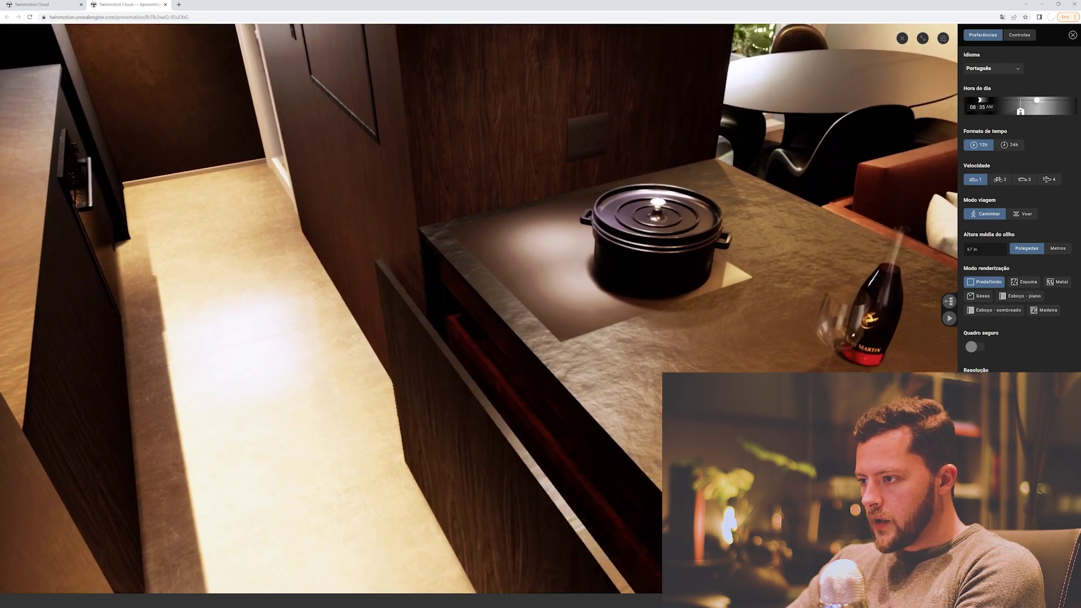
key(w)
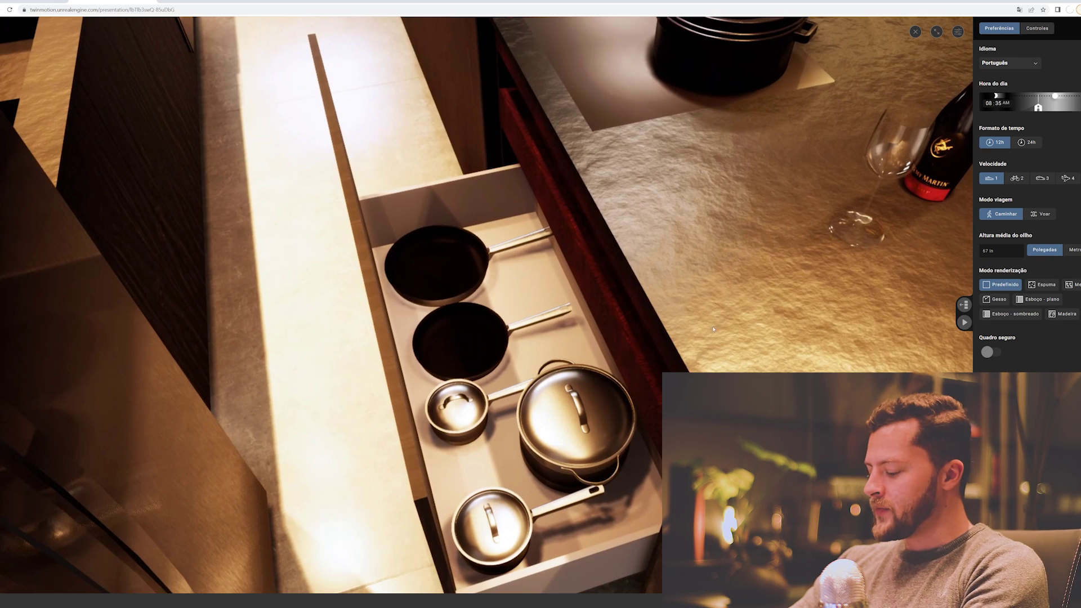
drag(713, 329, 732, 284)
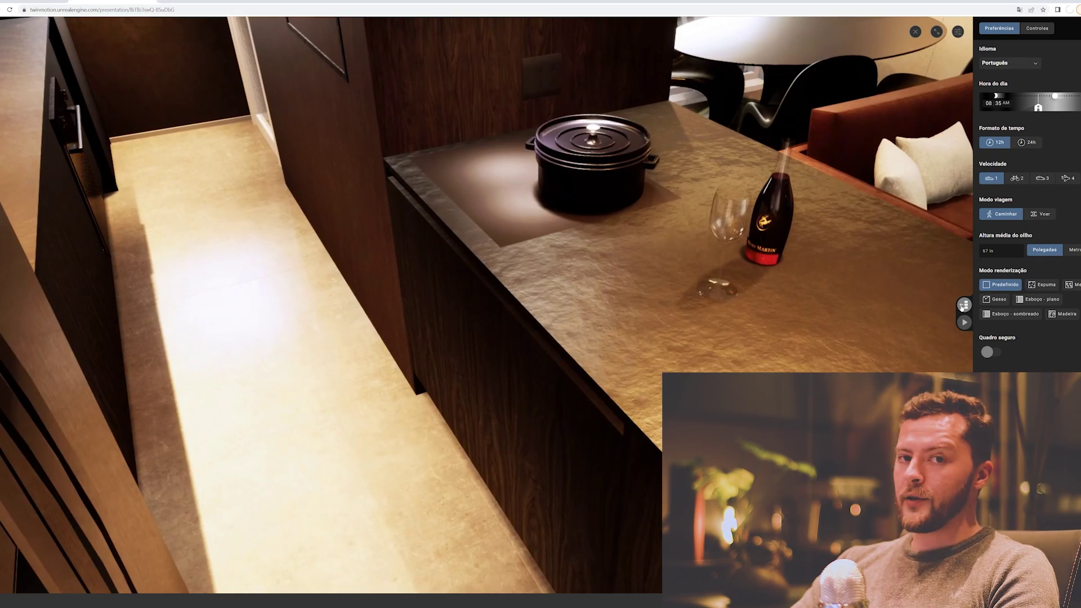
click(963, 306)
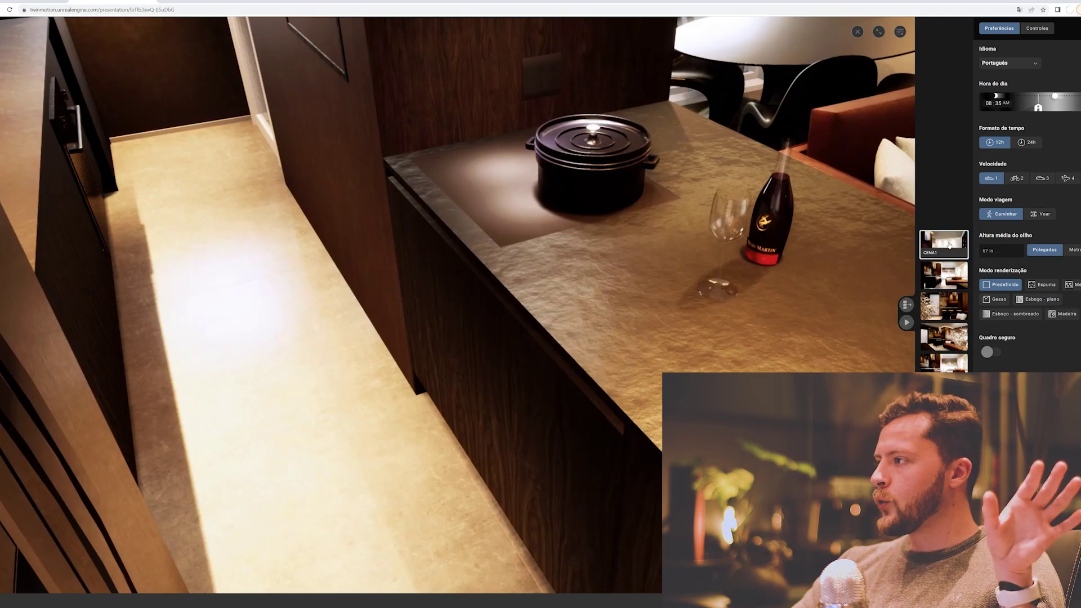
Step: Jump to saved scenes CENA1 and CENA2, then start scene playback
click(949, 245)
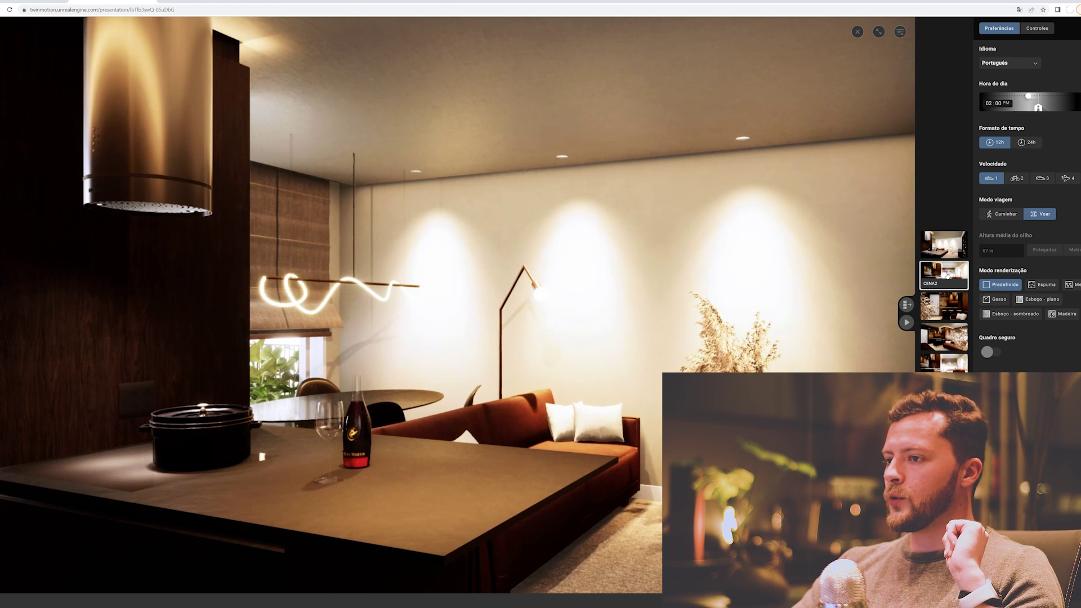
click(947, 275)
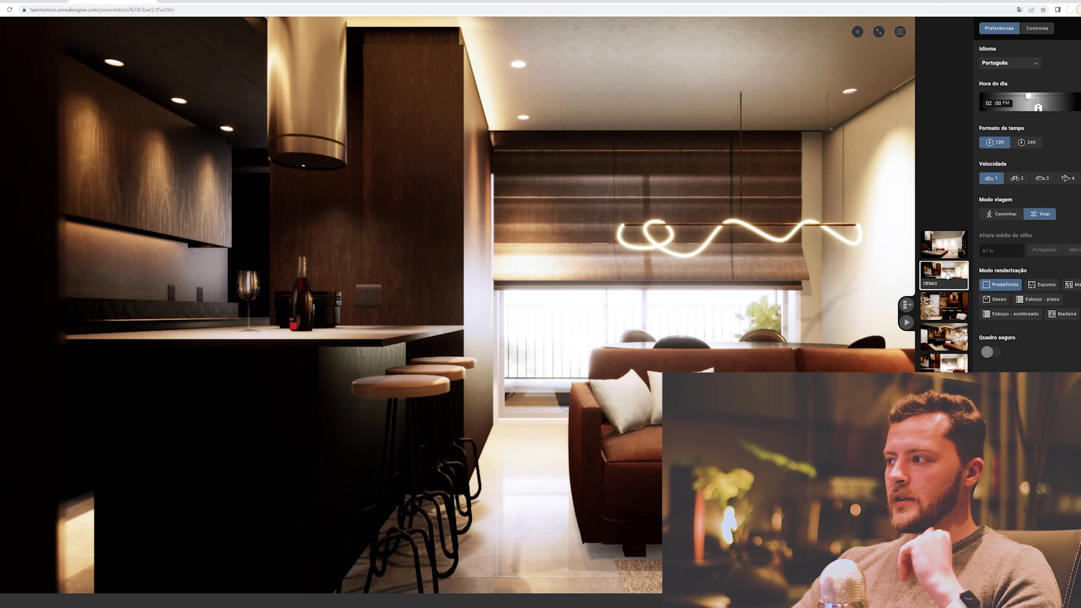
click(907, 323)
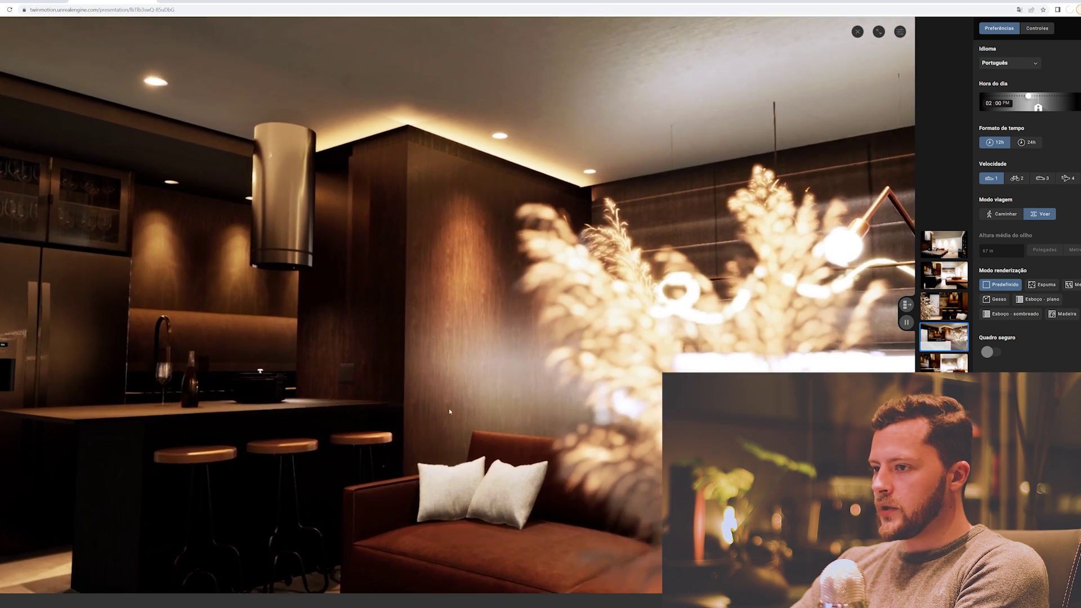
Step: Pause playback, move forward, then resume and pause playback again on the kitchen view
click(412, 423)
scroll(412, 422, up, 5)
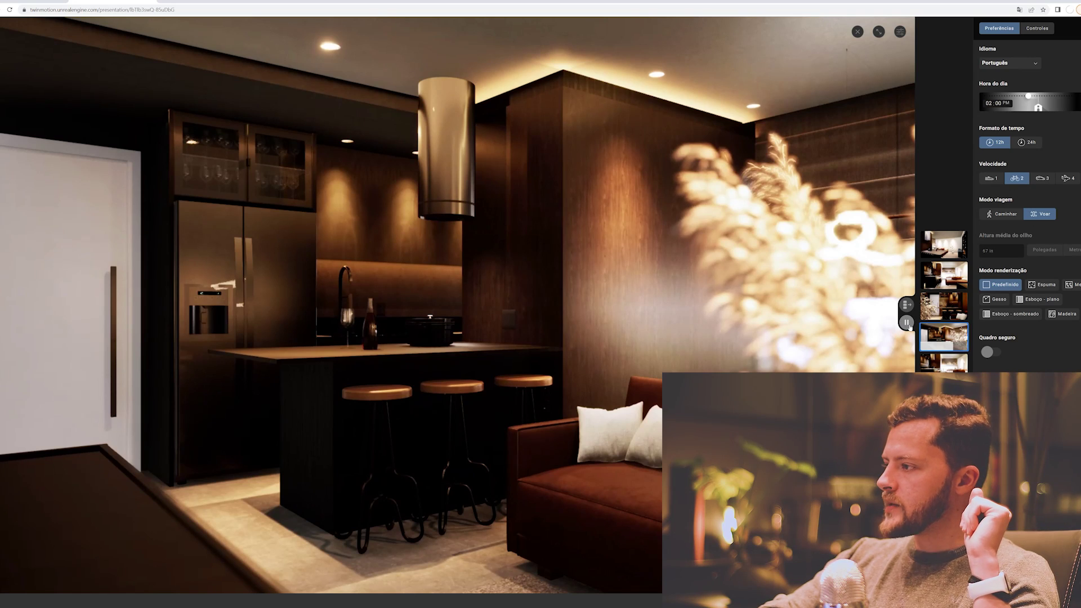
click(907, 322)
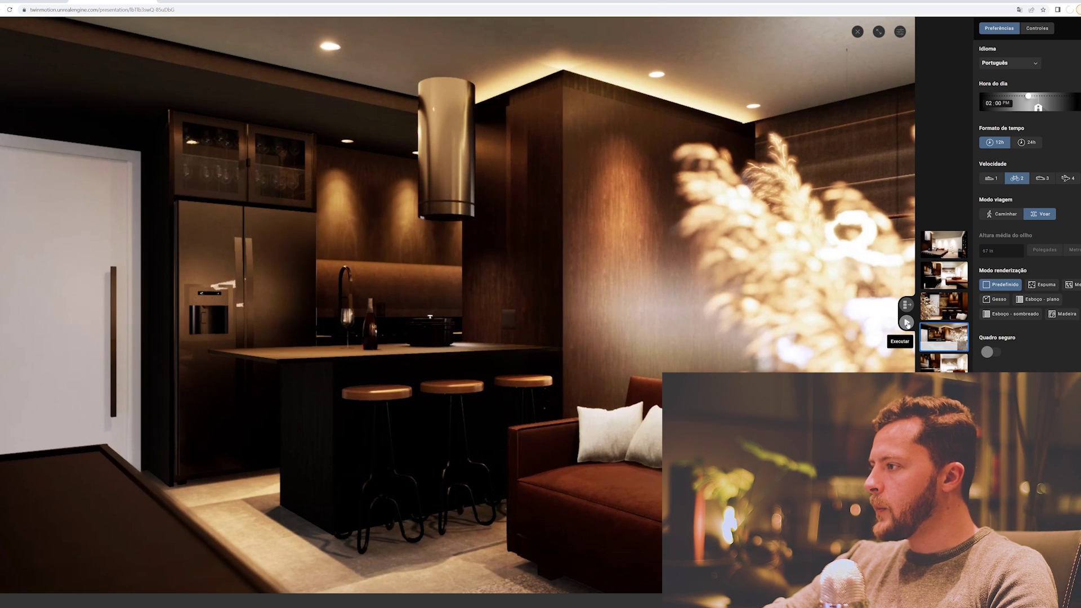
click(906, 322)
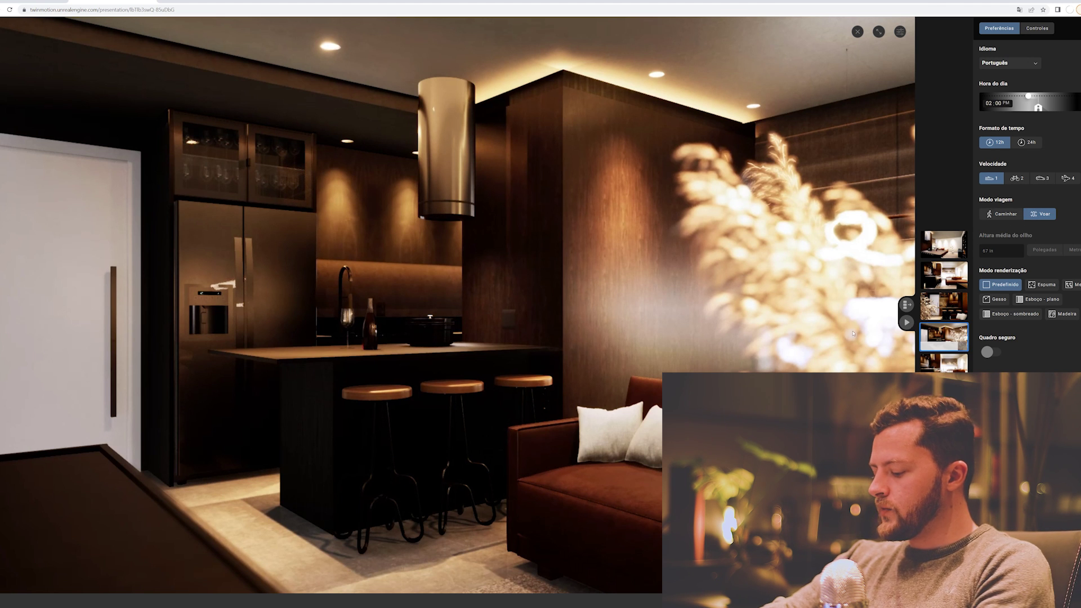
Step: Walk toward the range hood, show eye height in Metros, then return to the wide sofa scene
drag(772, 329, 699, 278)
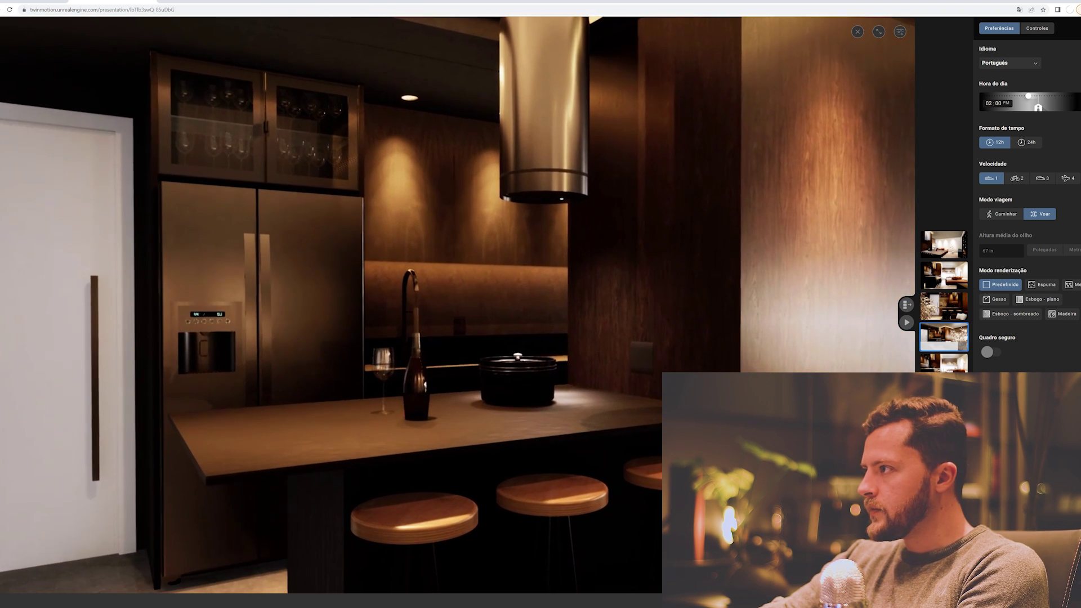
click(1004, 214)
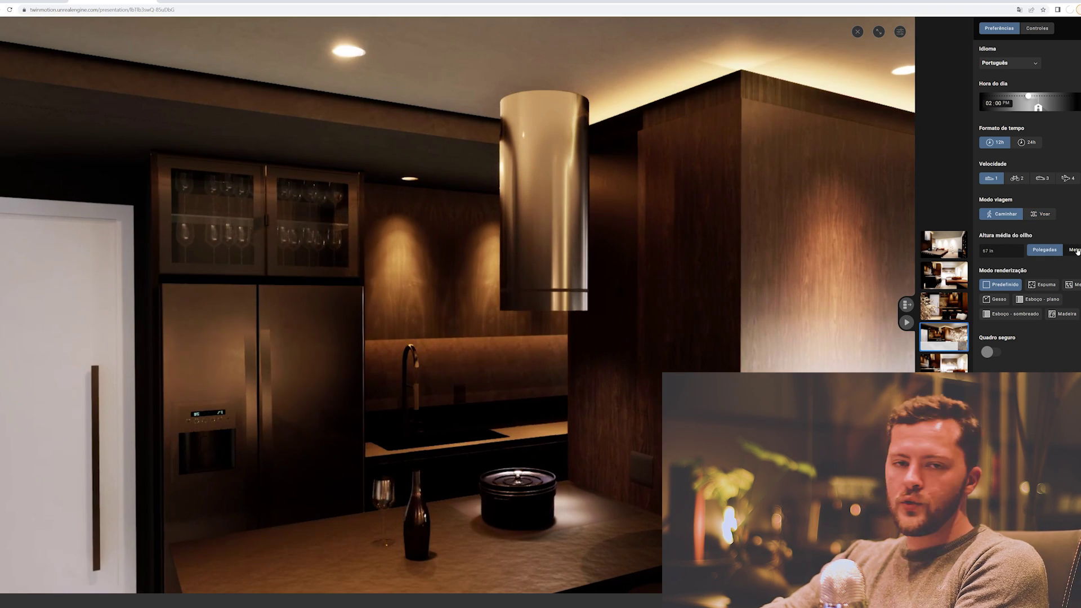
click(1077, 251)
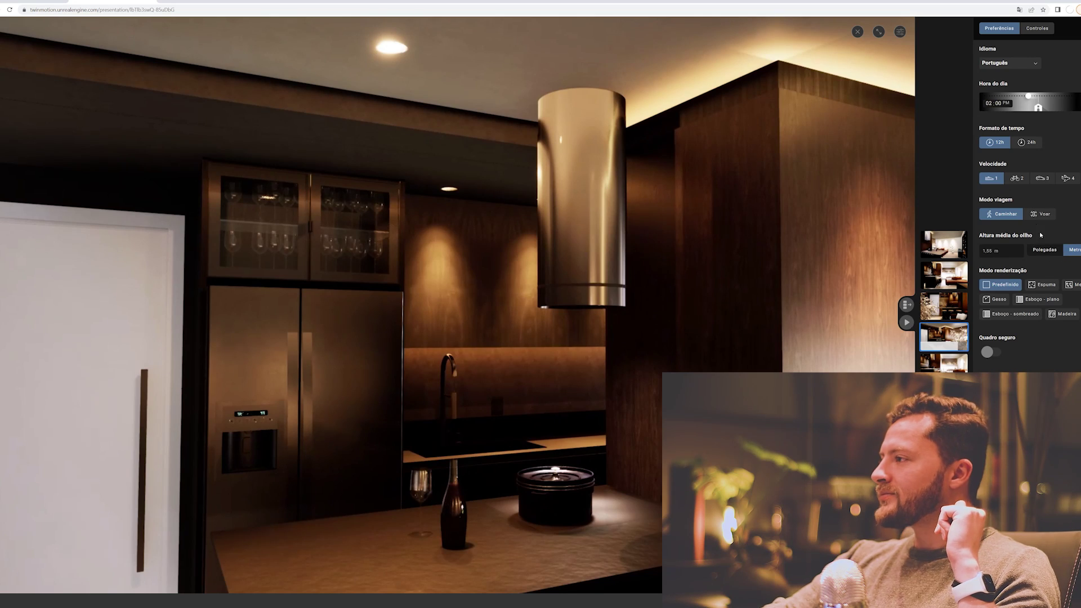
click(951, 336)
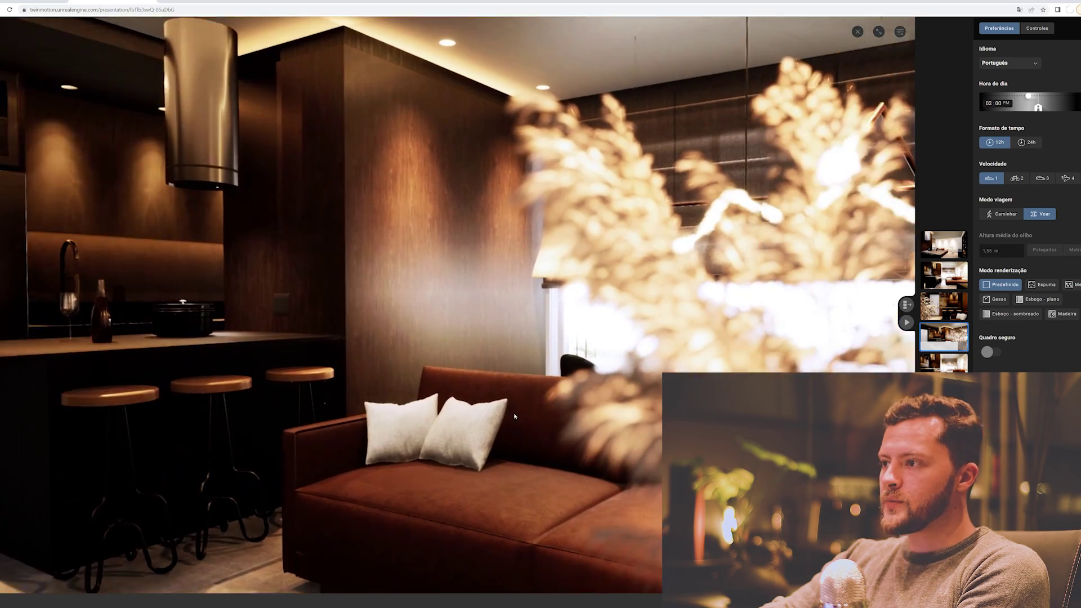
Step: Turn the view from the kitchen toward the sofa and back again
drag(418, 420, 532, 395)
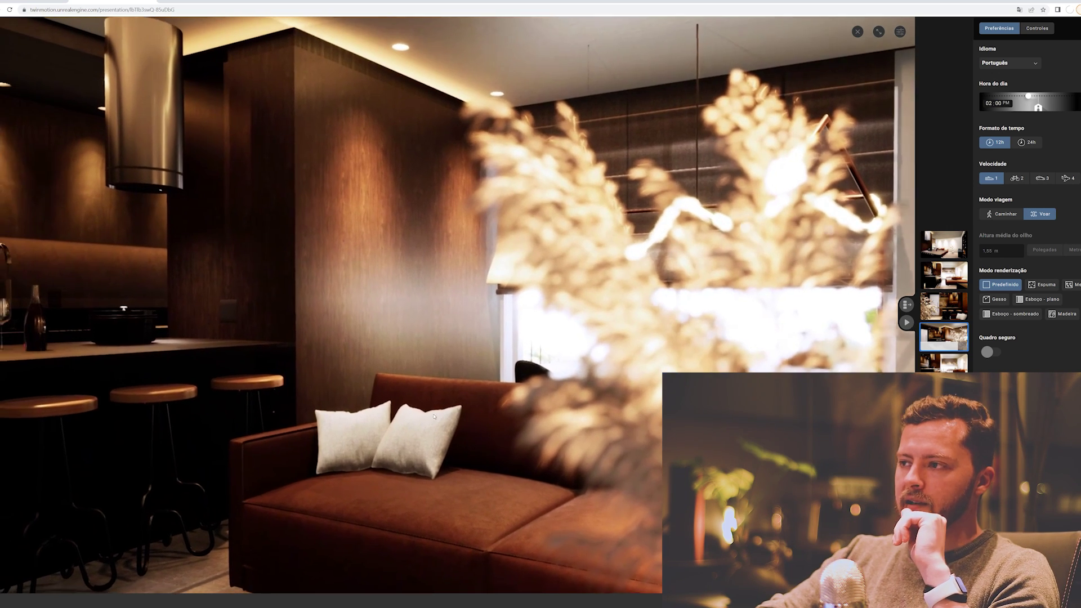
mouse_move(433, 417)
mouse_down()
mouse_move(577, 473)
mouse_move(481, 476)
mouse_up()
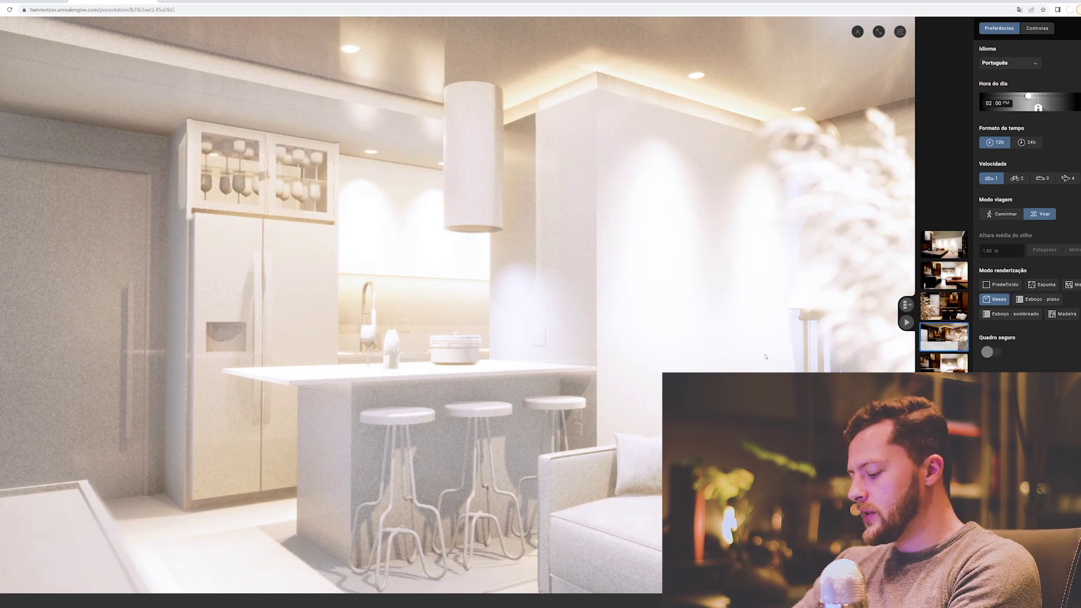
Step: Preview the kitchen in Esboço - plano, Esboço - sombreado, Madeira, Metal and Gesso render modes
drag(591, 360, 599, 397)
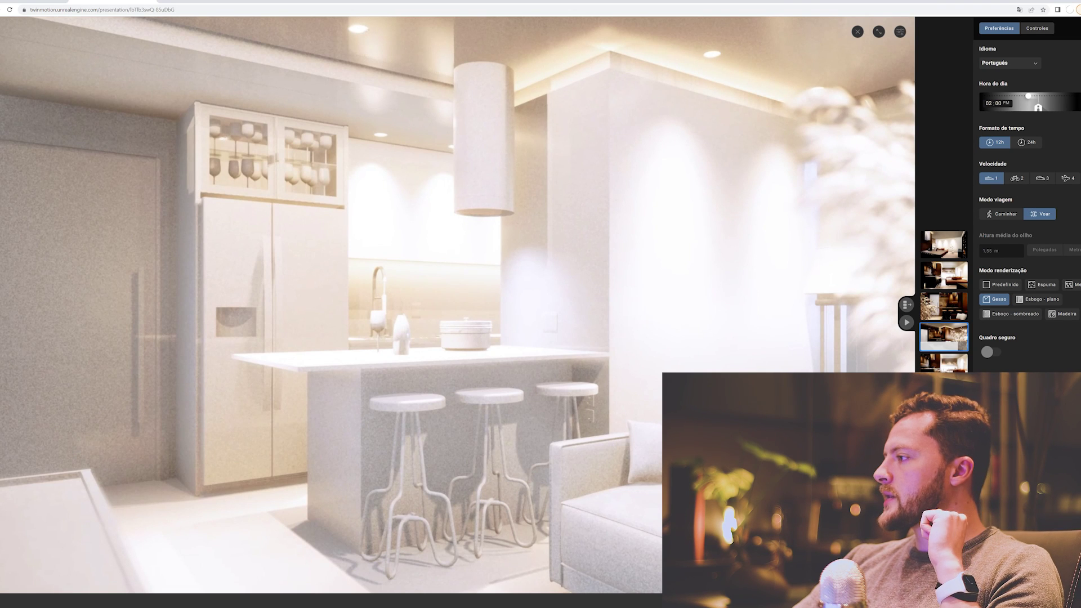
click(1037, 304)
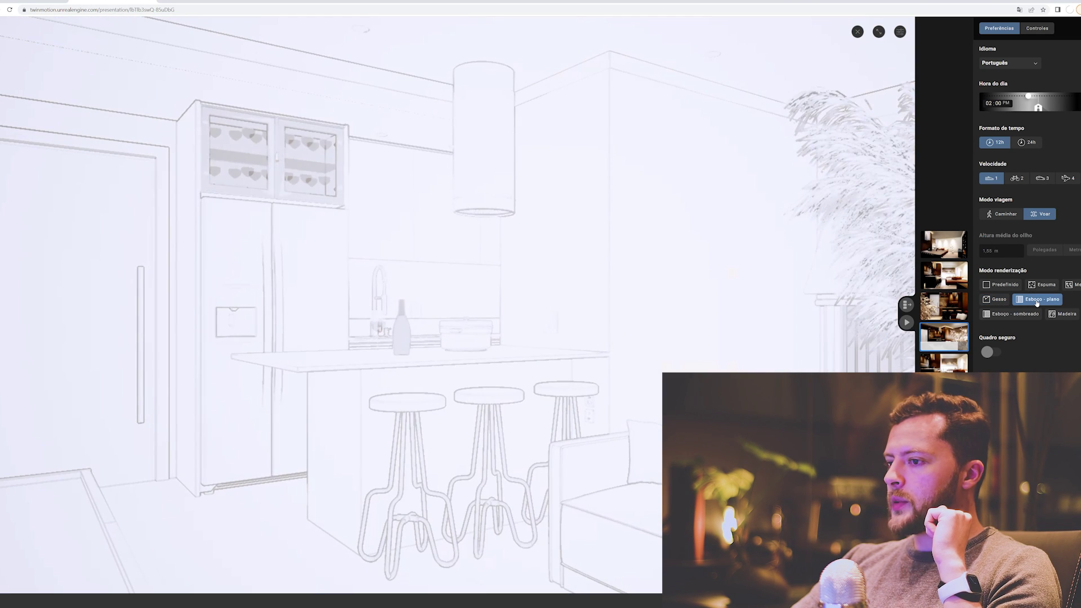
click(1024, 315)
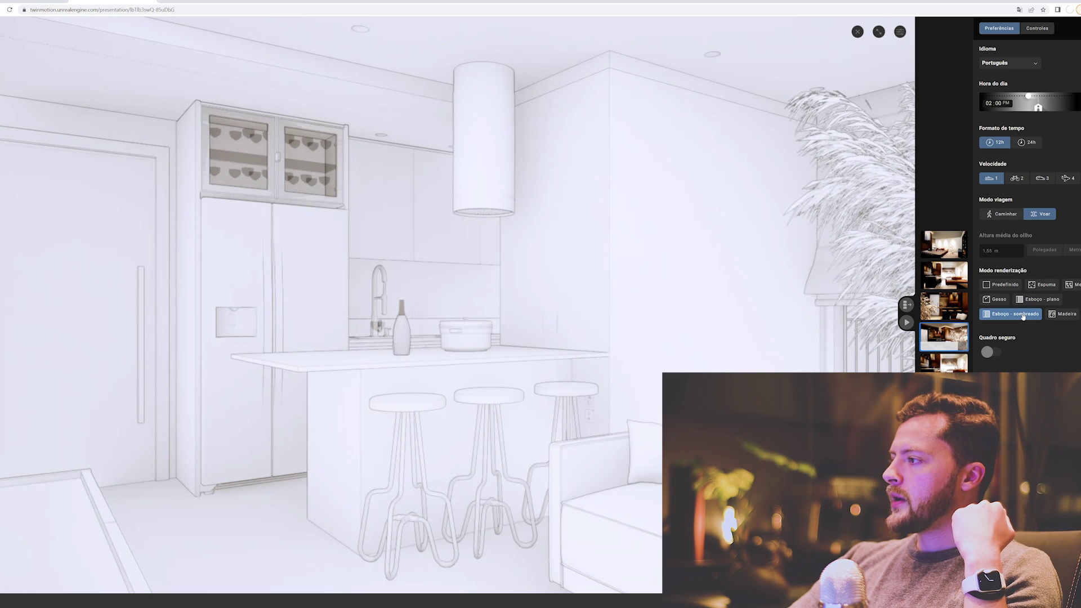
click(1066, 314)
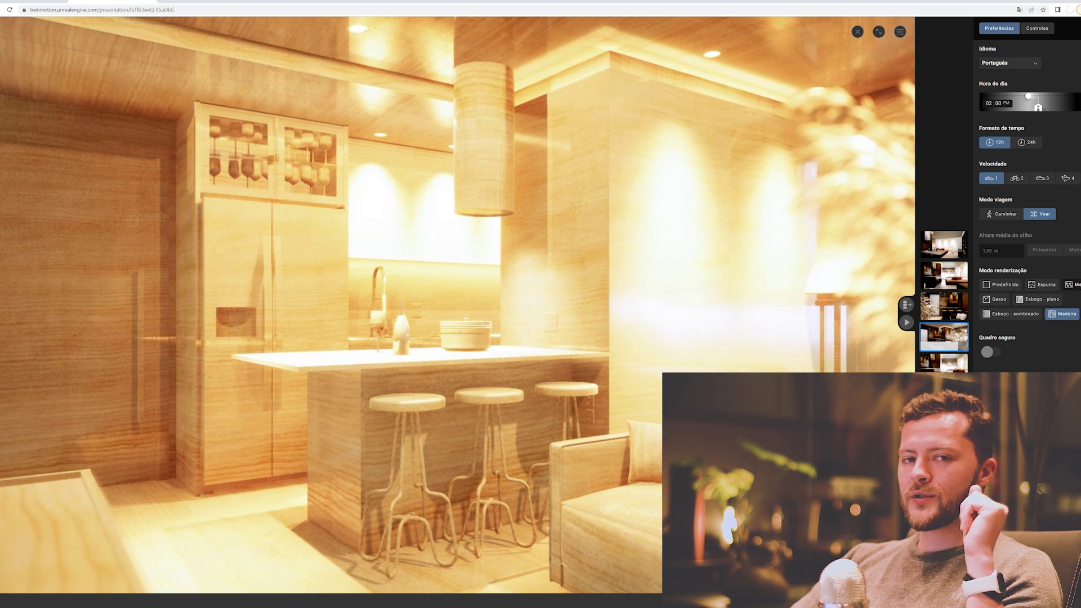
click(1077, 285)
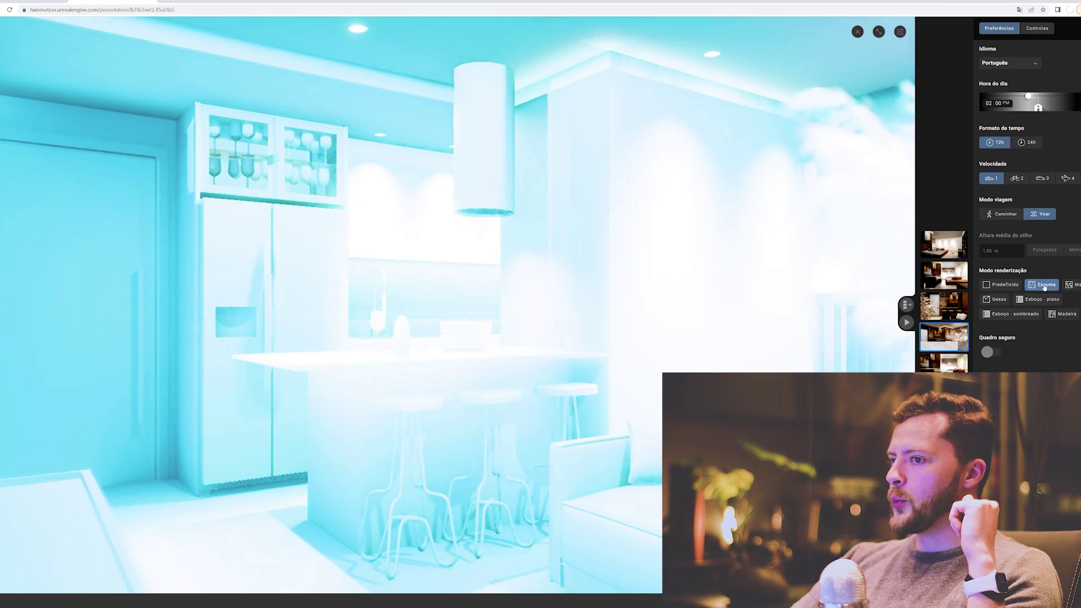
click(1001, 299)
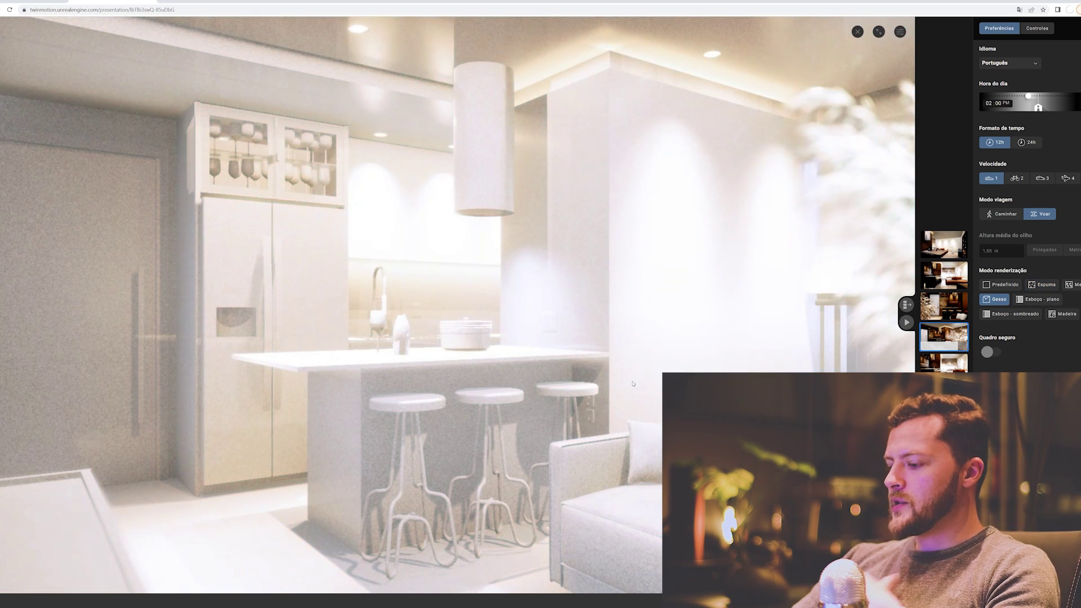
Step: Move toward the kitchen and restore the default Predefinido textured rendering
scroll(660, 401, down, 5)
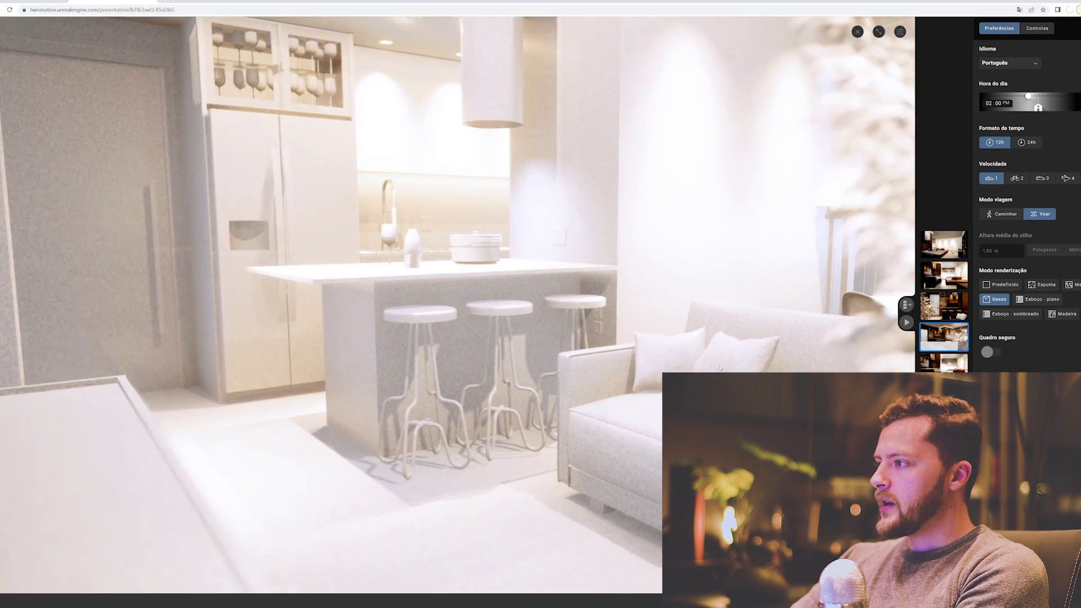
drag(719, 367, 601, 307)
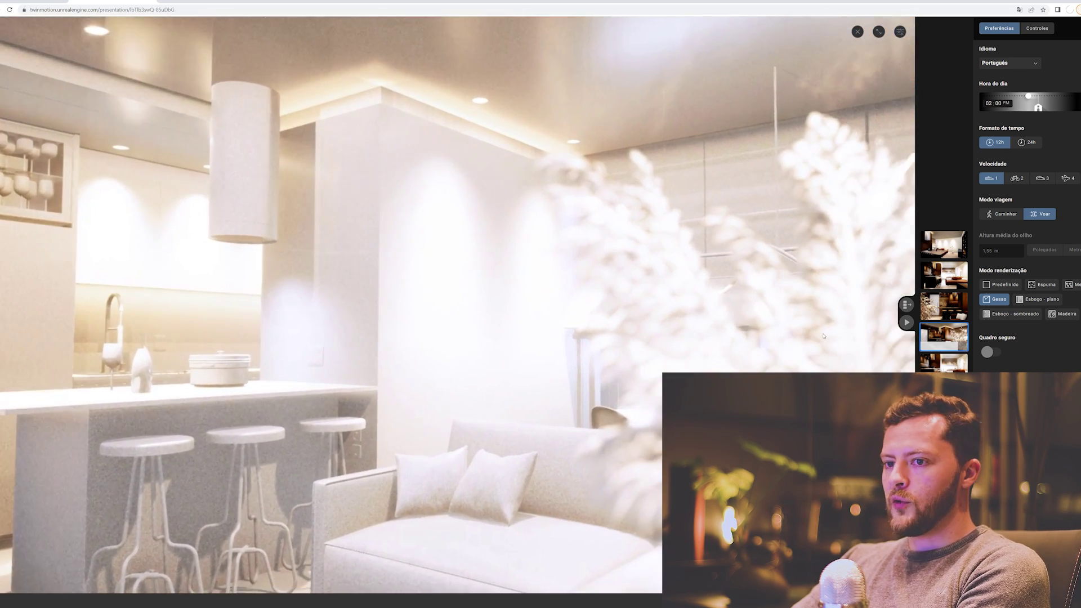
scroll(599, 360, down, 3)
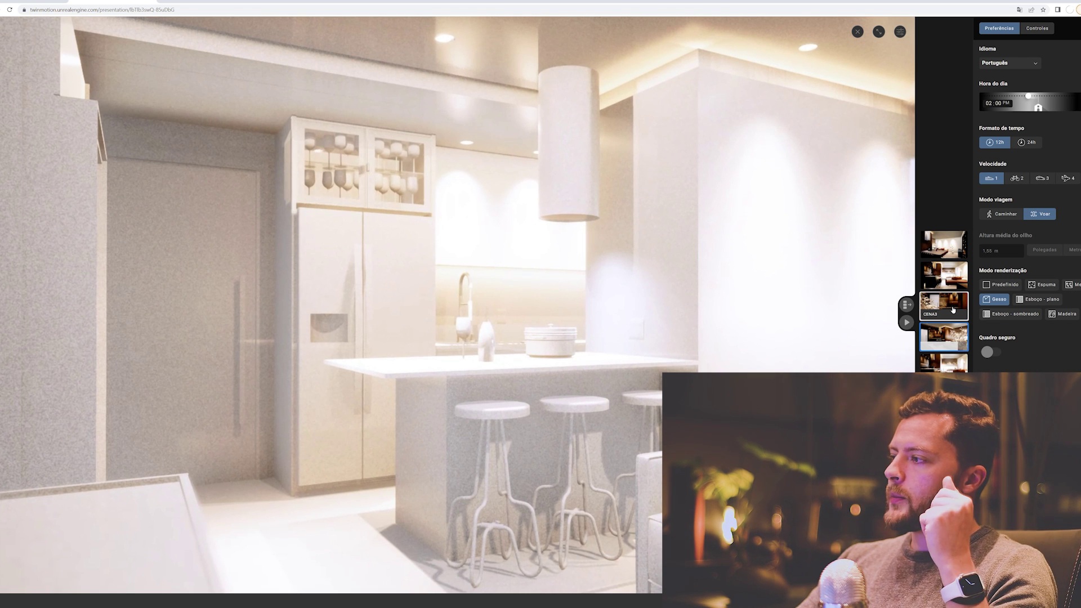
click(1005, 285)
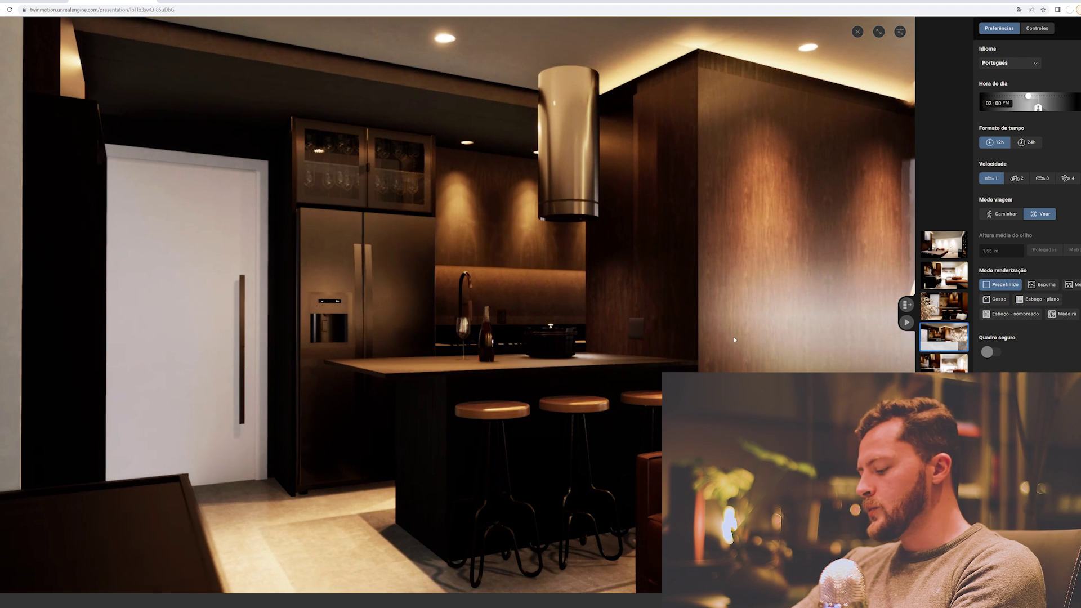
Step: Move forward through the kitchen and raise the presentation resolution from 720 to 1080
drag(737, 357, 708, 361)
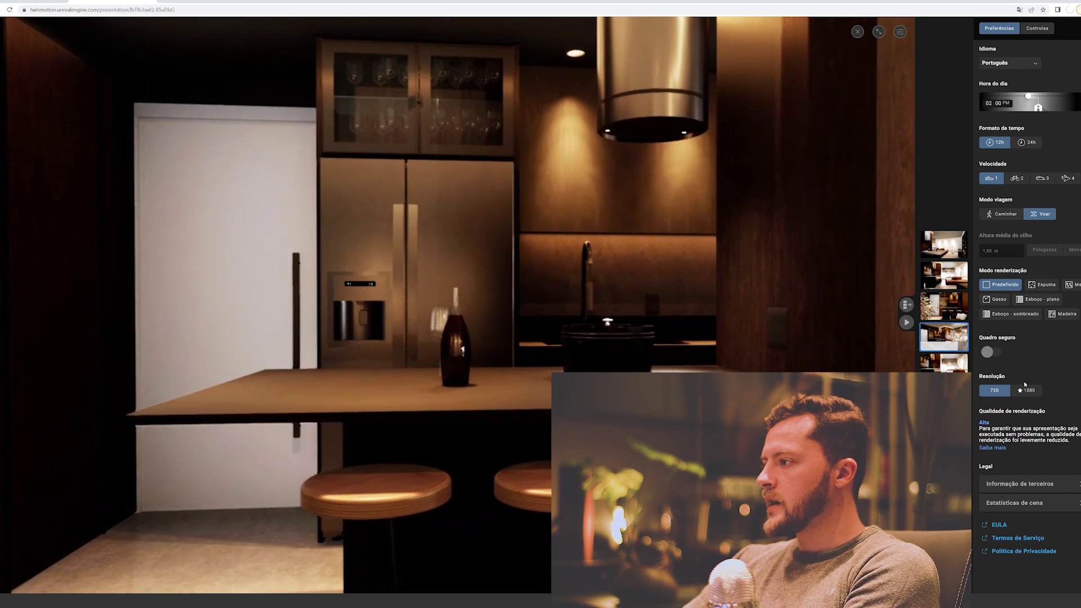
click(1025, 390)
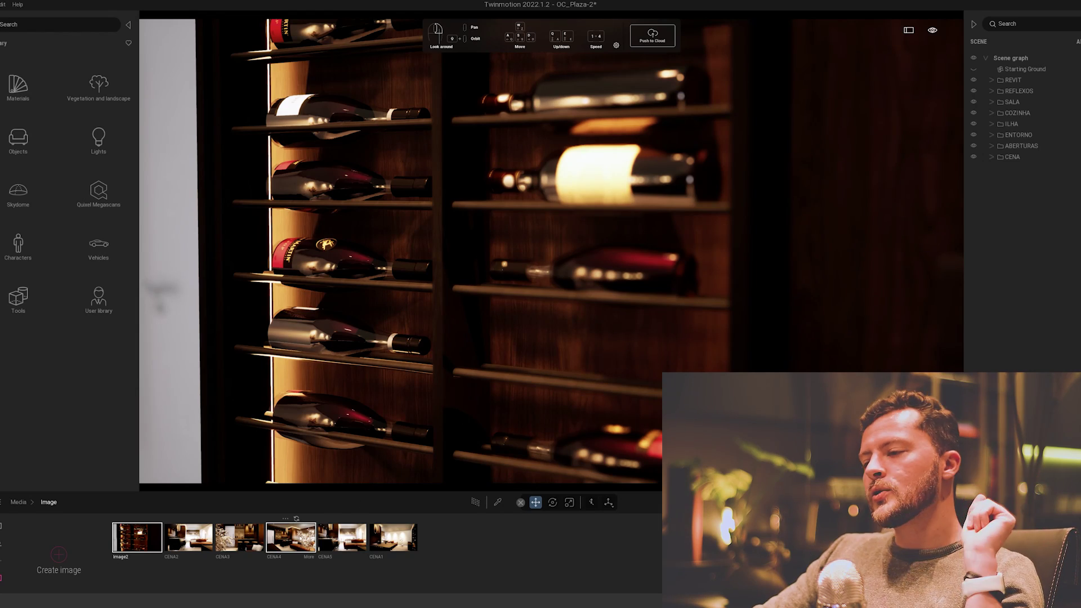
Step: Preview the CENA4, CENA3, CENA2 and Image2 views, end on CENA4, then return to Media categories
click(291, 538)
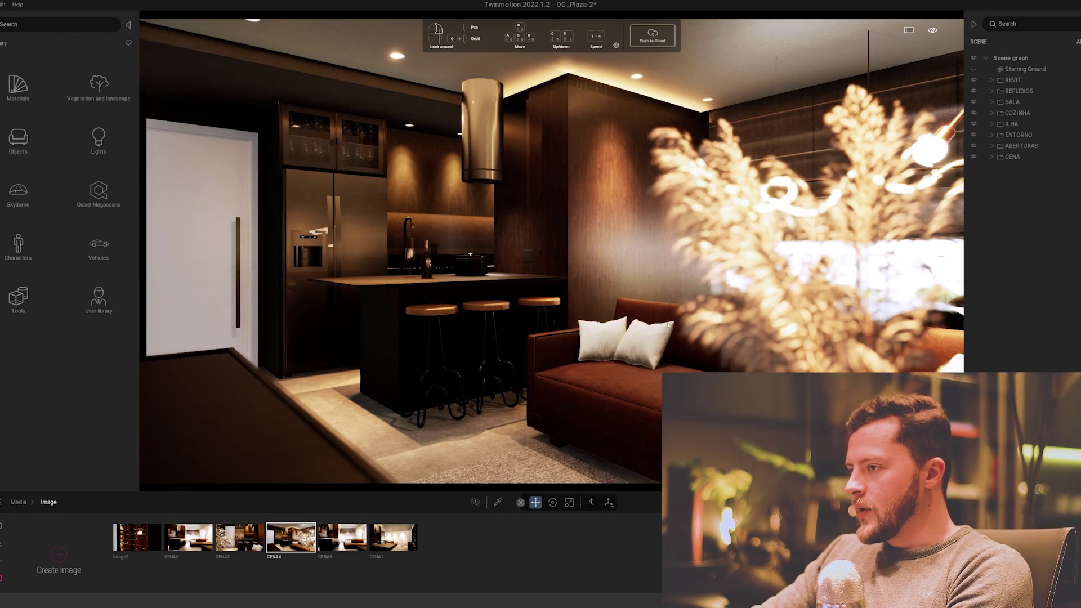
scroll(669, 325, up, 5)
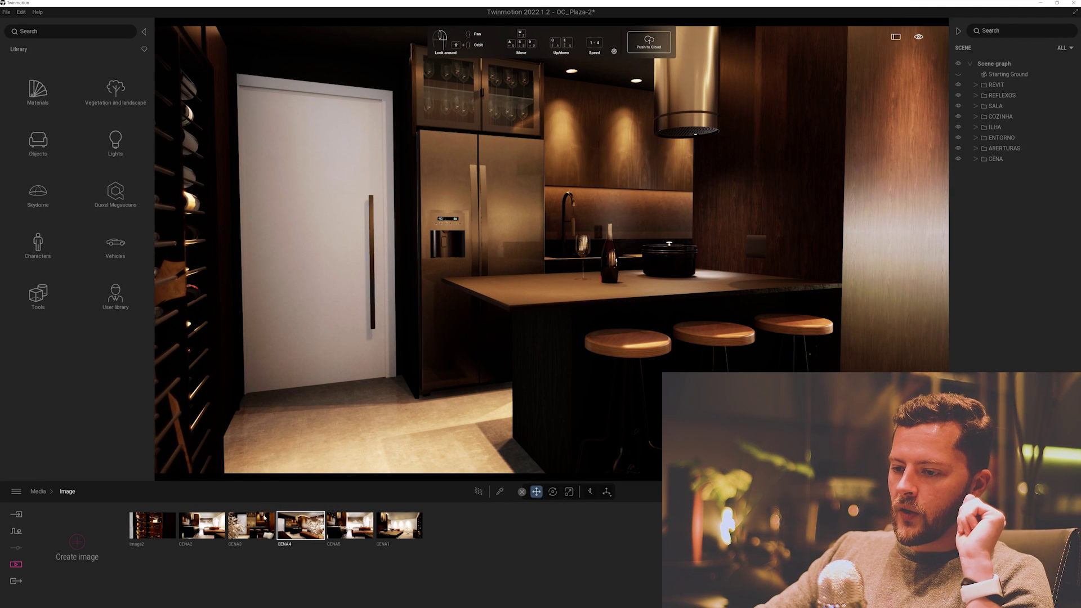
click(219, 545)
click(202, 526)
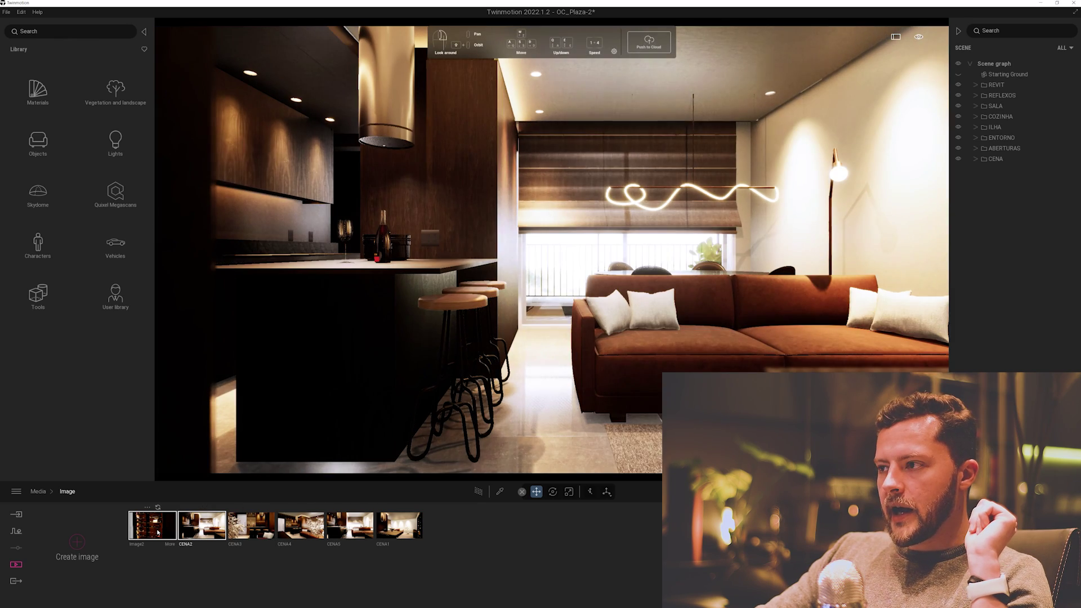
click(157, 532)
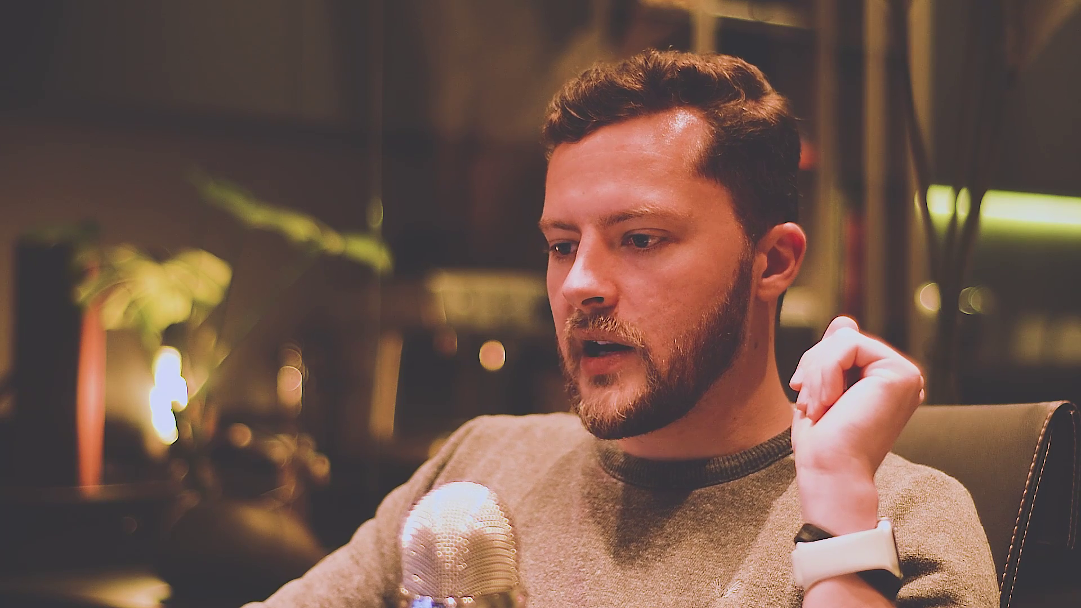
mouse_move(299, 525)
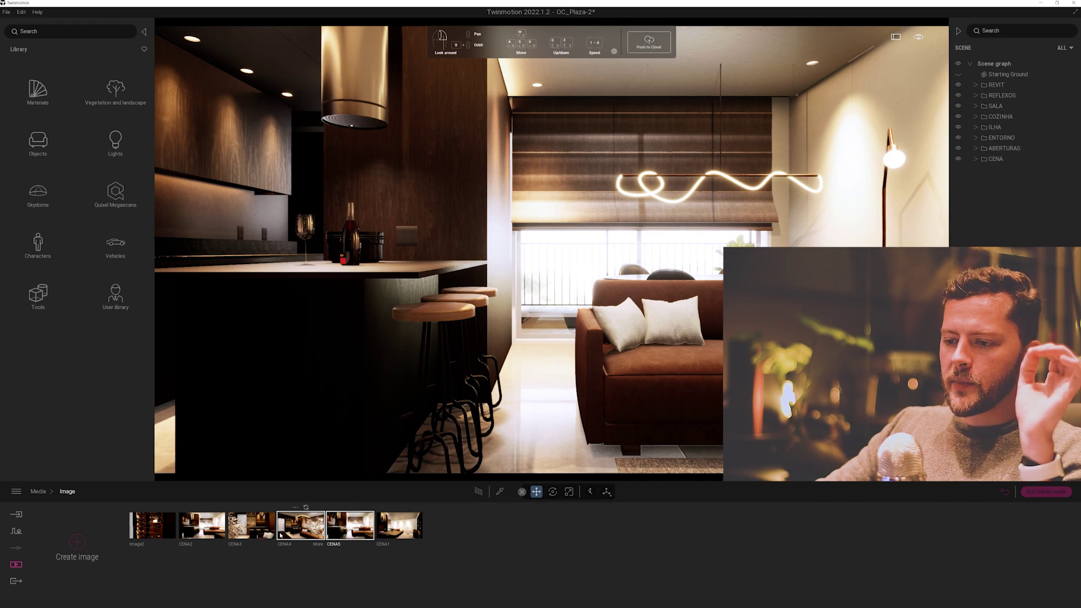
click(291, 531)
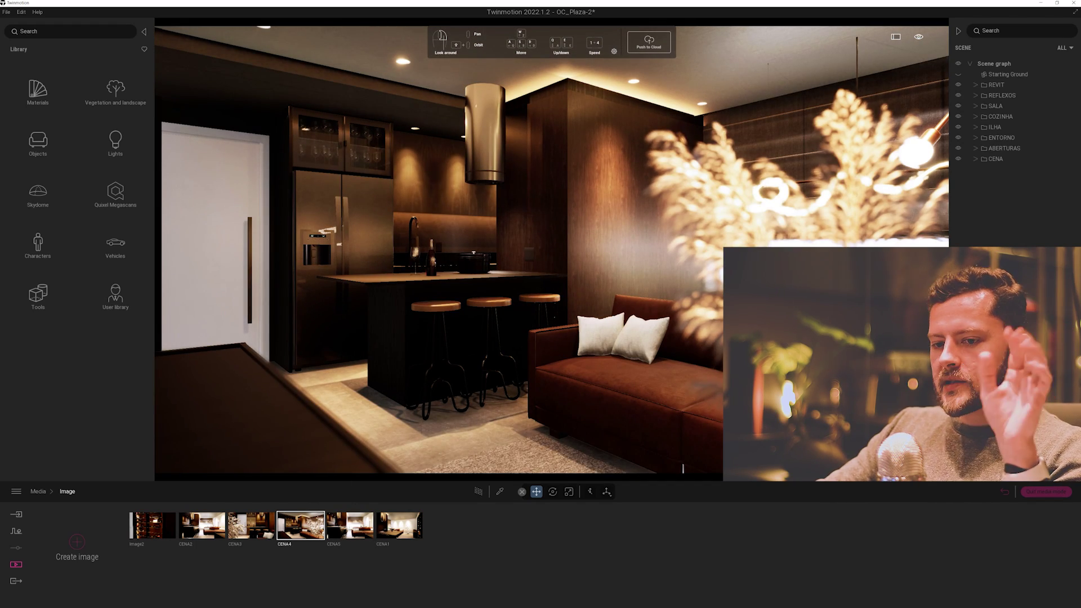
click(16, 564)
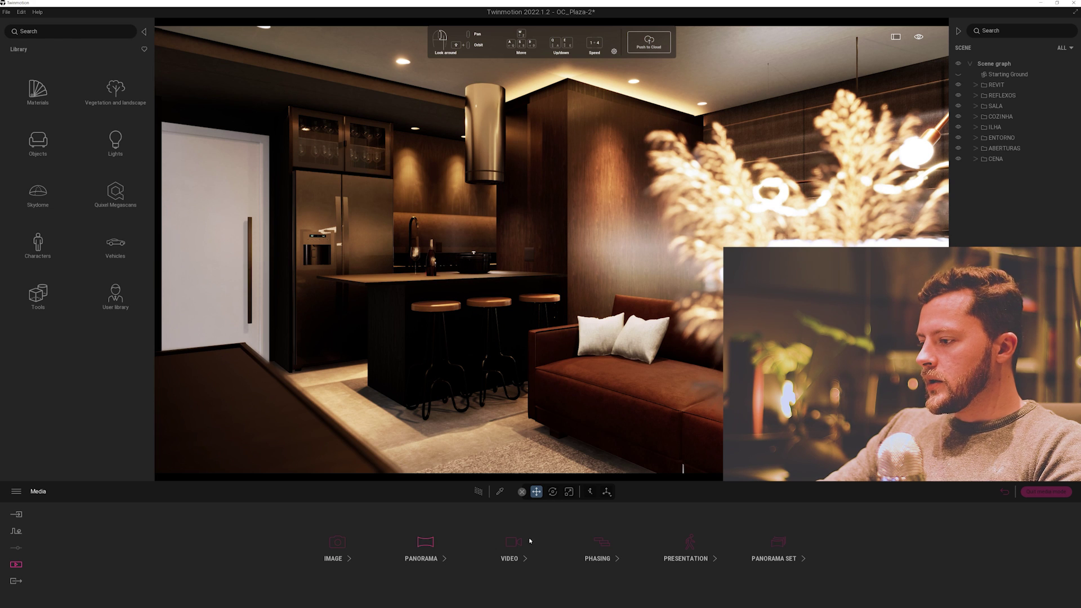
Step: Create the new presentation Presentation2 and begin adding media to it
click(691, 544)
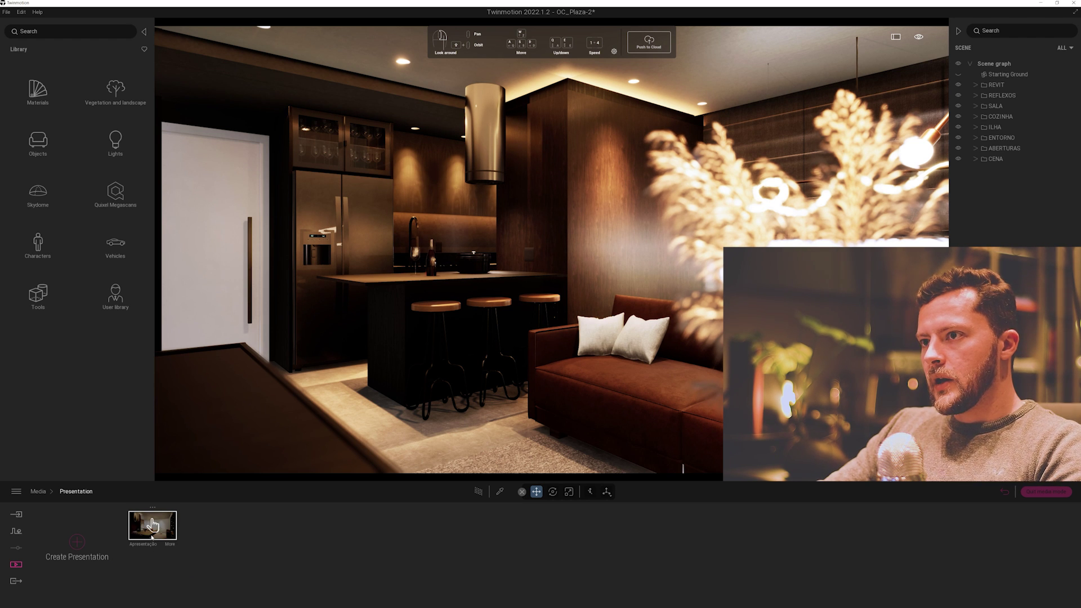
click(78, 543)
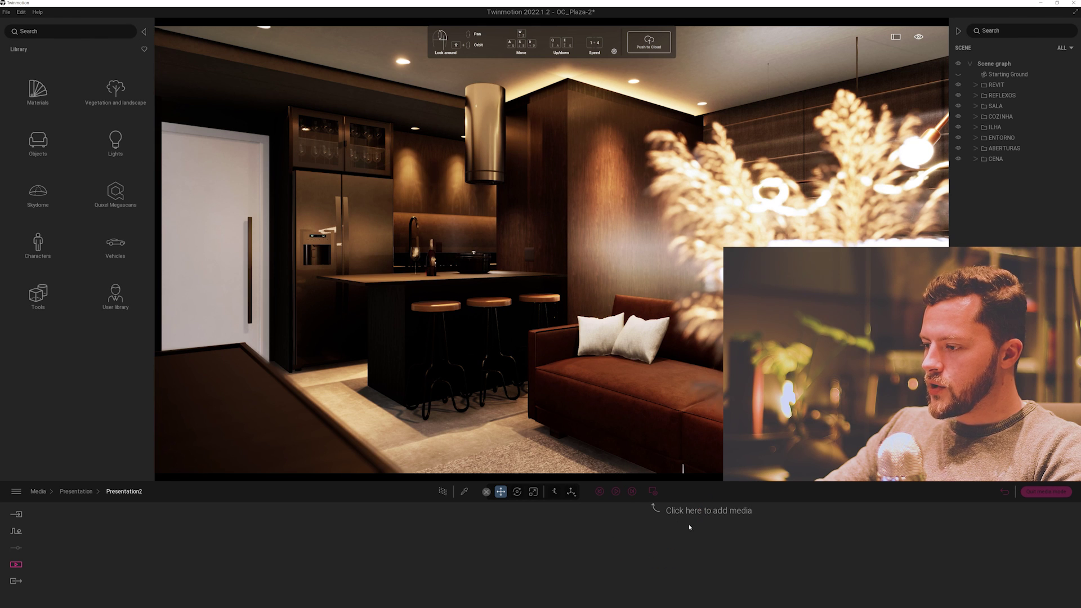
click(653, 492)
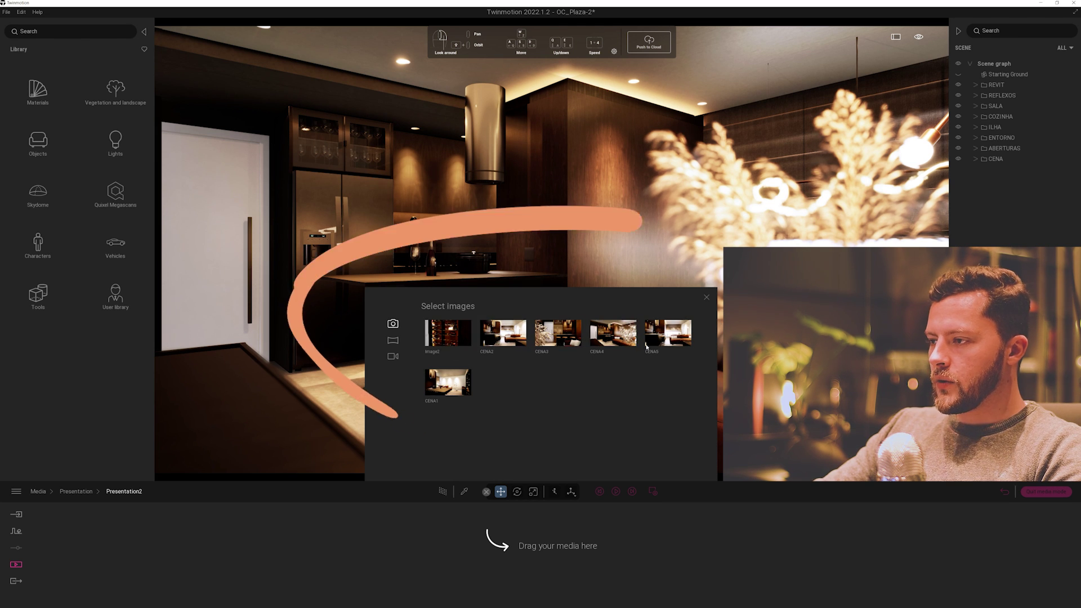
Step: Drag Image2 and CENA2–CENA5 onto Presentation2's timeline, placing CENA1 after Image2
click(455, 336)
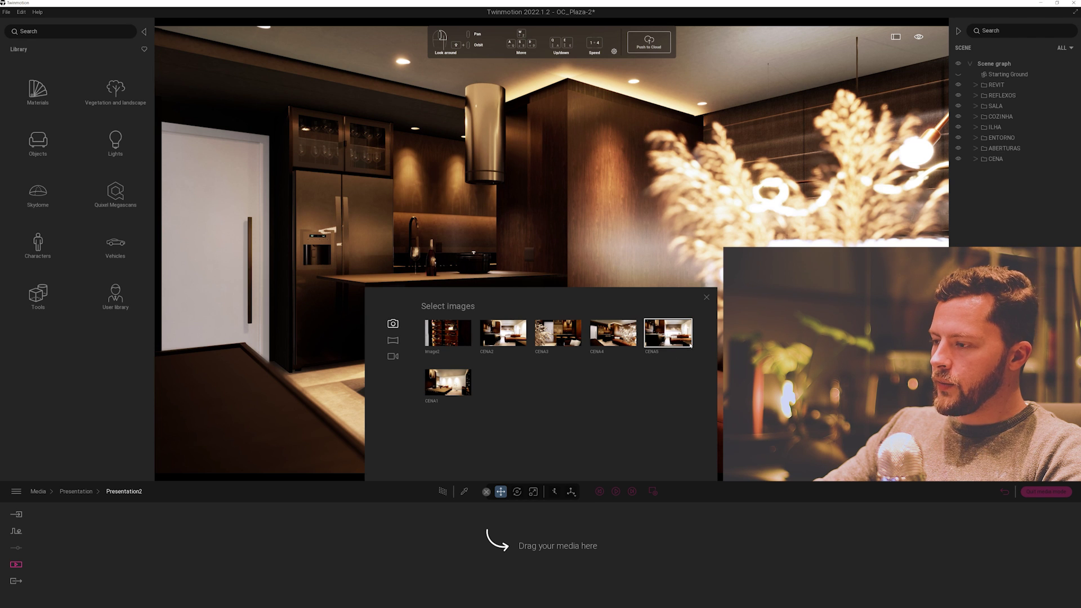
click(459, 341)
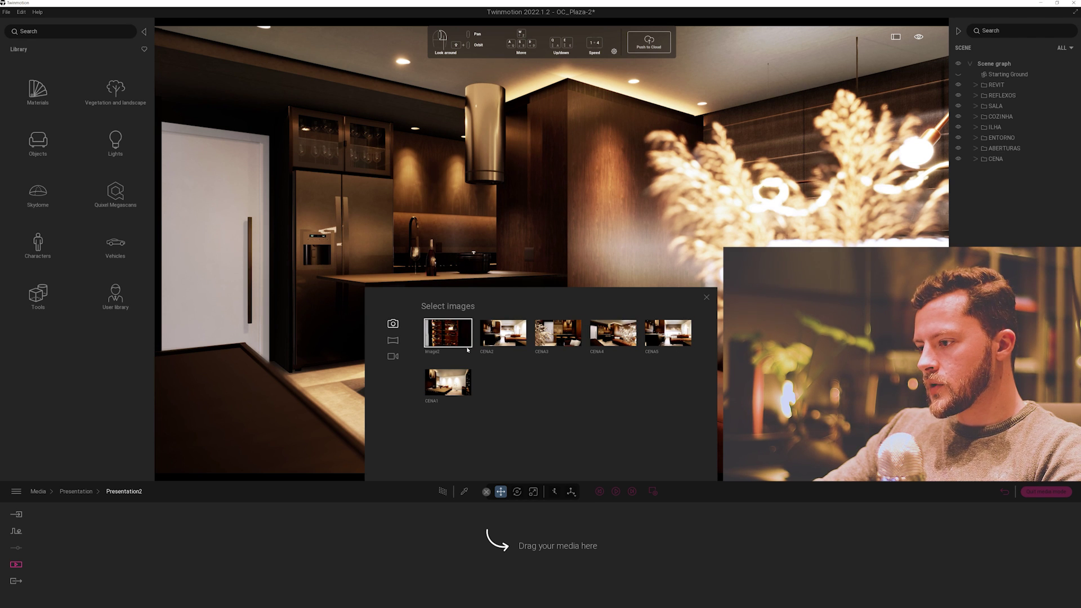
drag(543, 517, 535, 529)
drag(502, 333, 585, 530)
drag(557, 333, 619, 533)
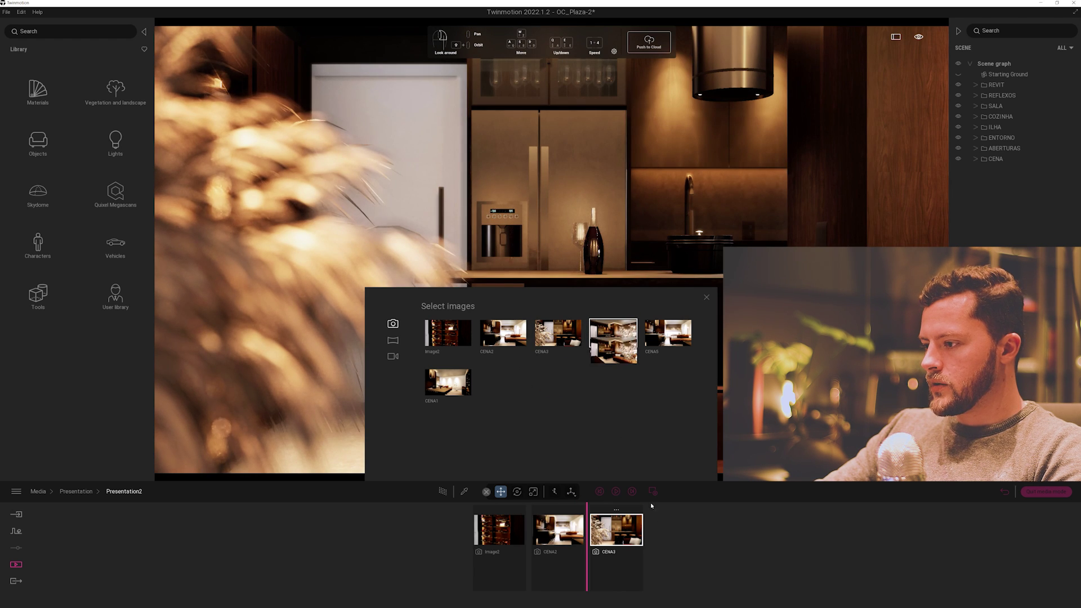
drag(604, 336, 648, 530)
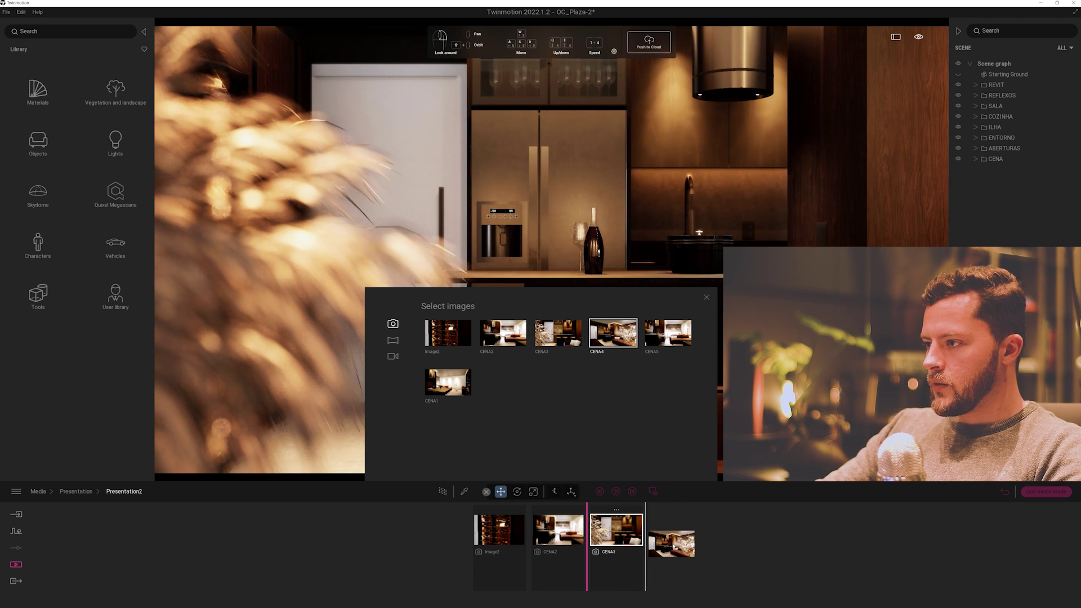
drag(668, 333, 704, 532)
mouse_move(448, 382)
mouse_down()
mouse_move(558, 509)
mouse_move(476, 540)
mouse_move(564, 539)
mouse_up()
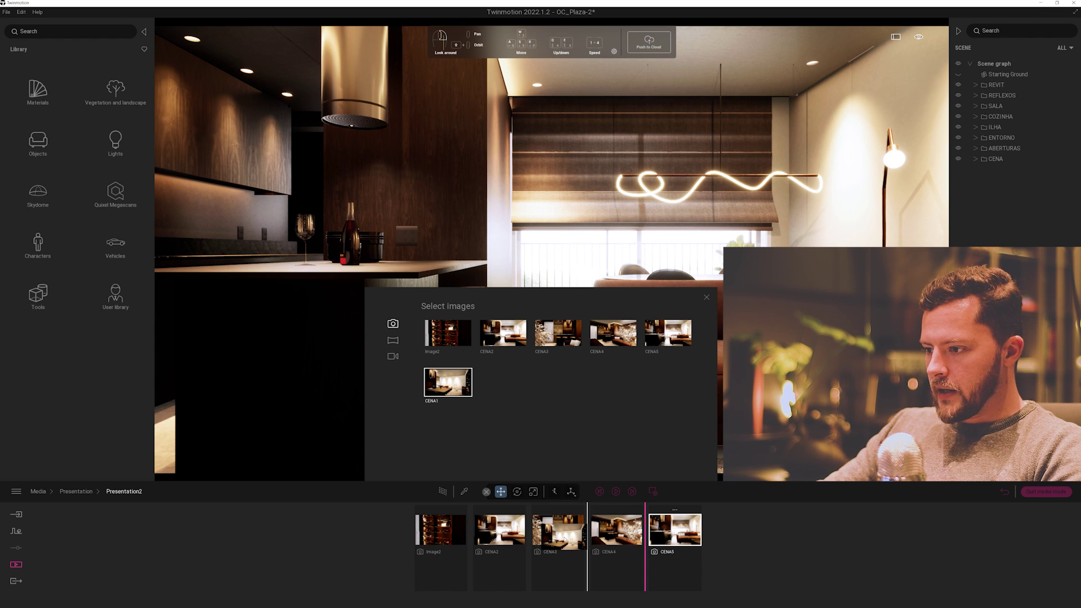
drag(565, 539, 446, 549)
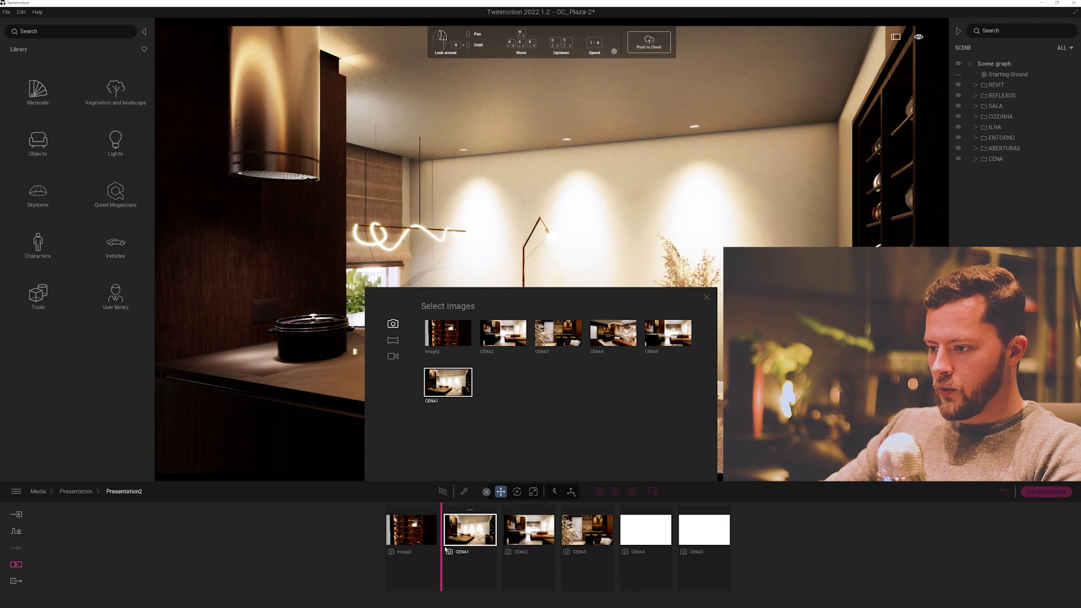
Step: Remove the Image2 clip and step through the remaining CENA images
click(411, 511)
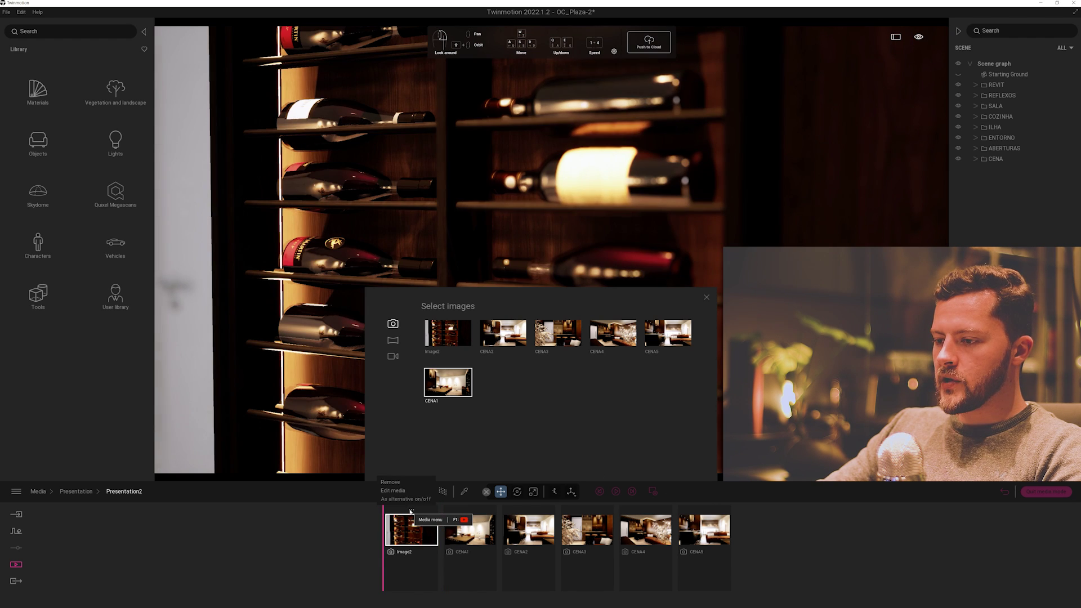
click(390, 483)
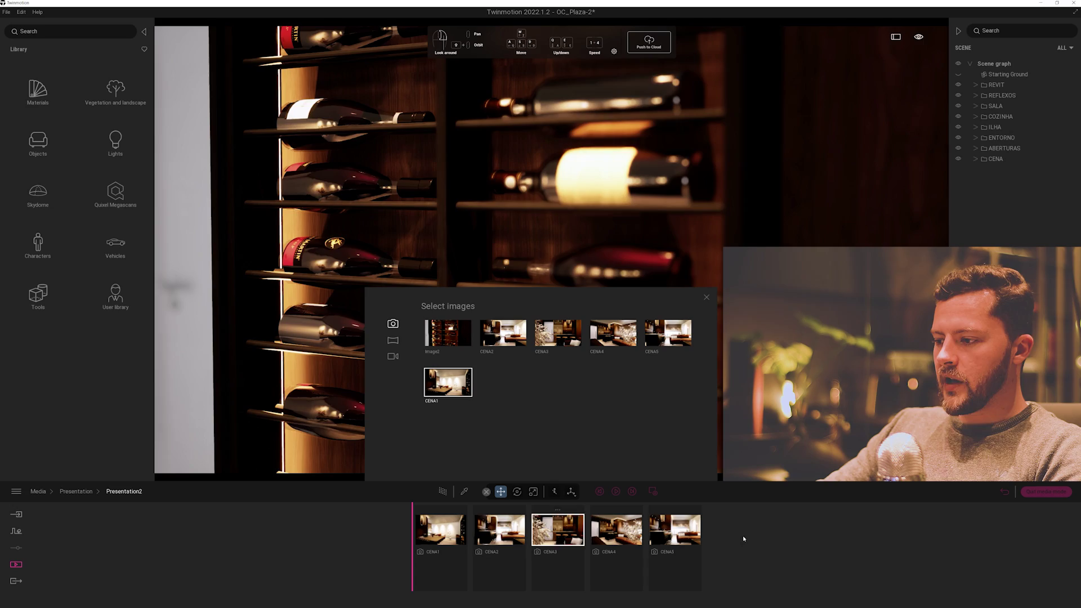
click(499, 529)
click(558, 529)
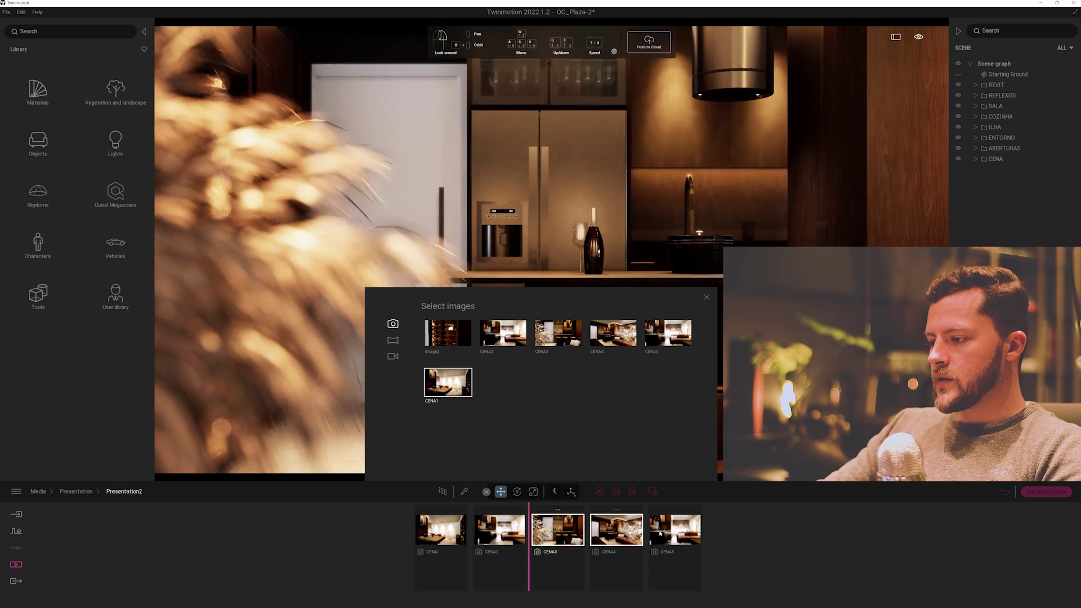
click(616, 529)
Step: Jump to the CENA5 clip, glance at the panorama list, and close the media picker
click(675, 529)
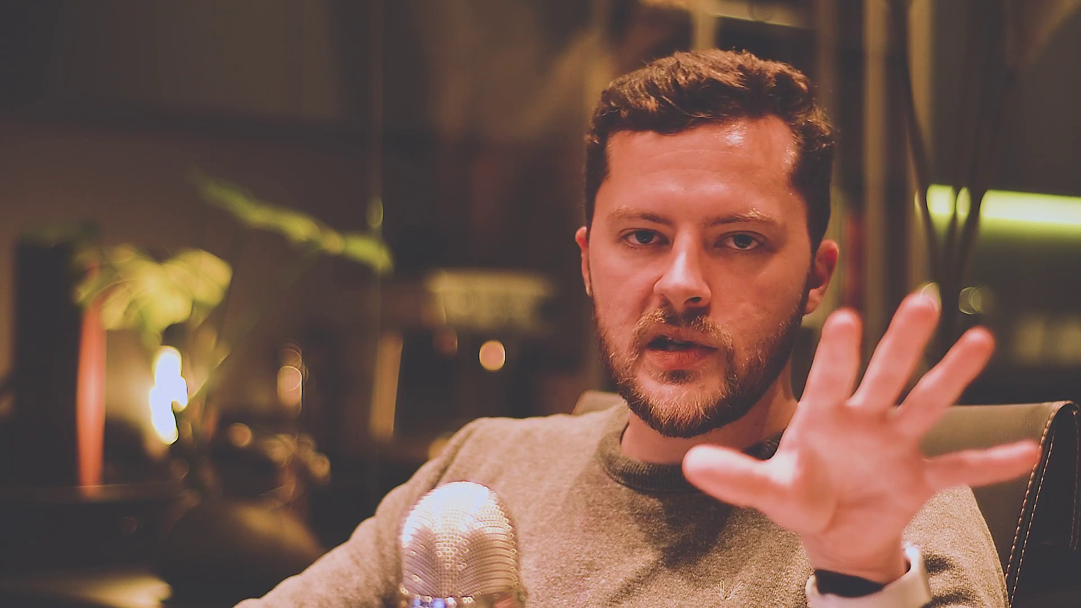
click(394, 340)
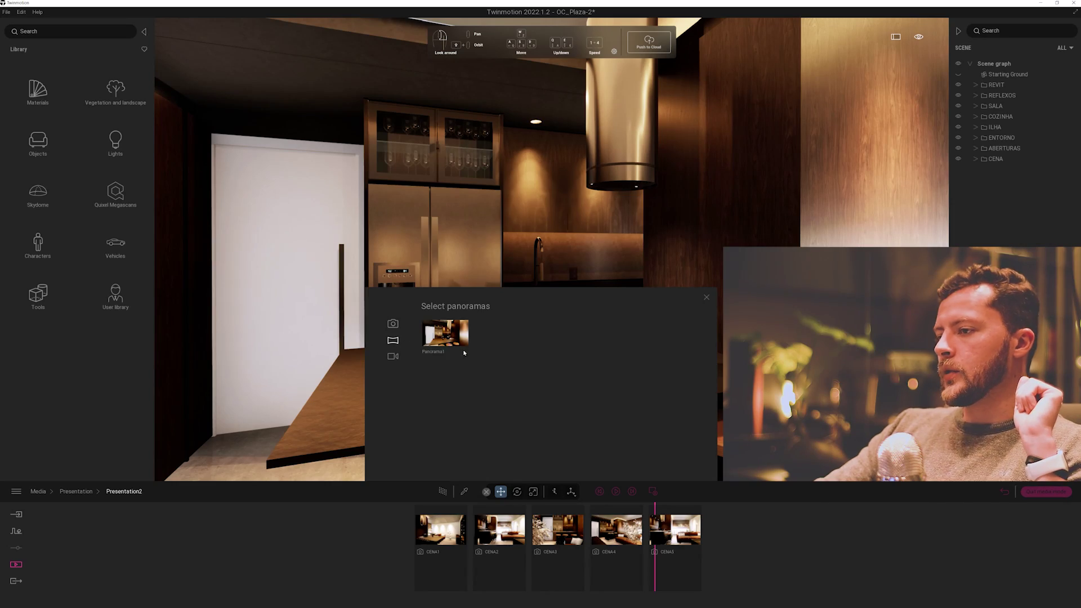
click(707, 299)
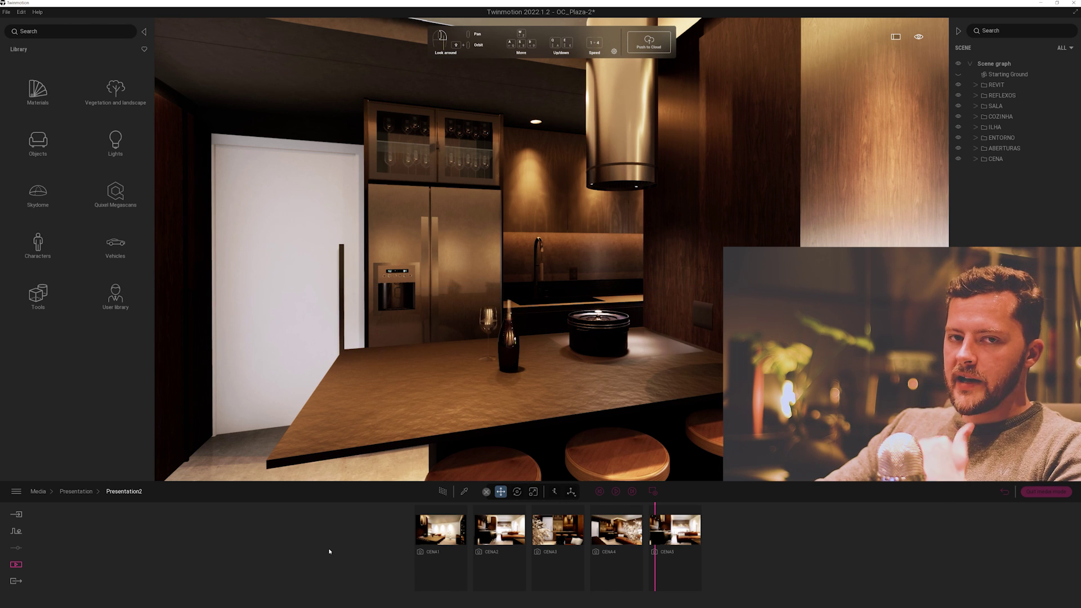
Step: Export the Apresentação presentation to the cloud with Push to Cloud
click(14, 582)
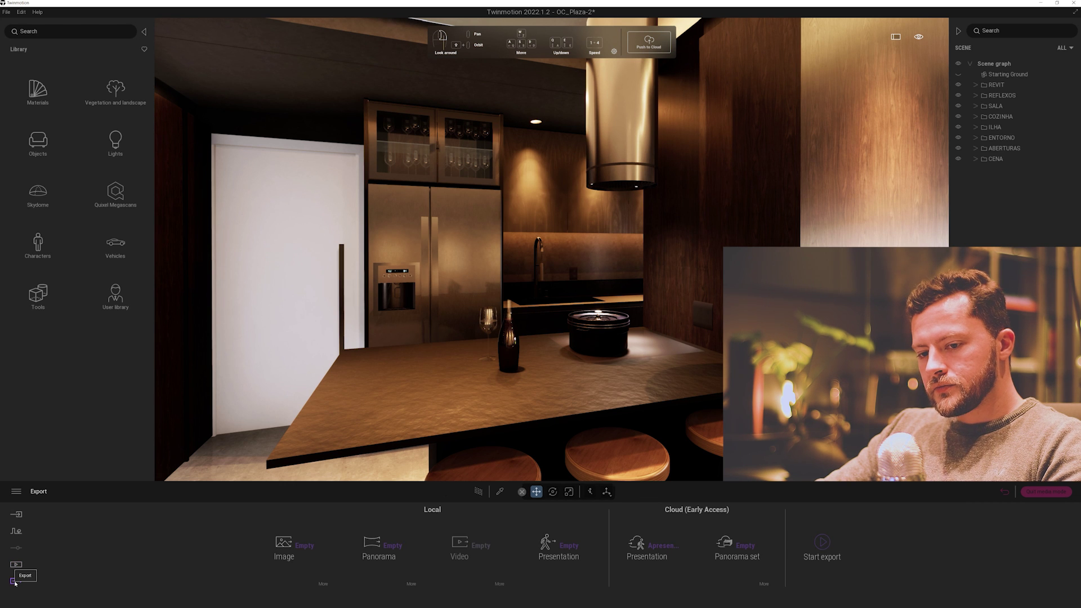
click(668, 549)
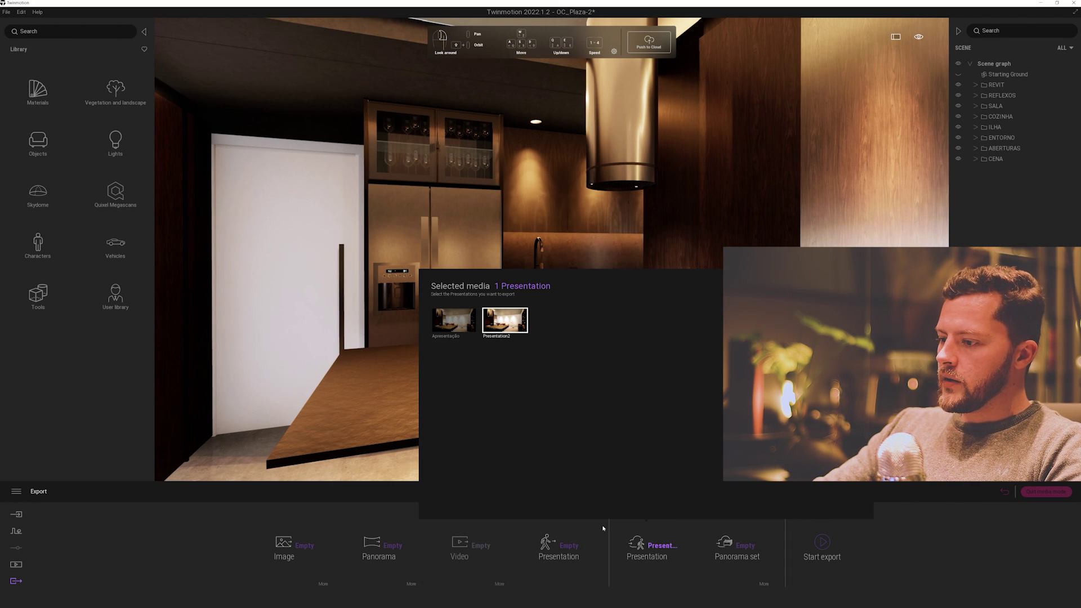
click(648, 43)
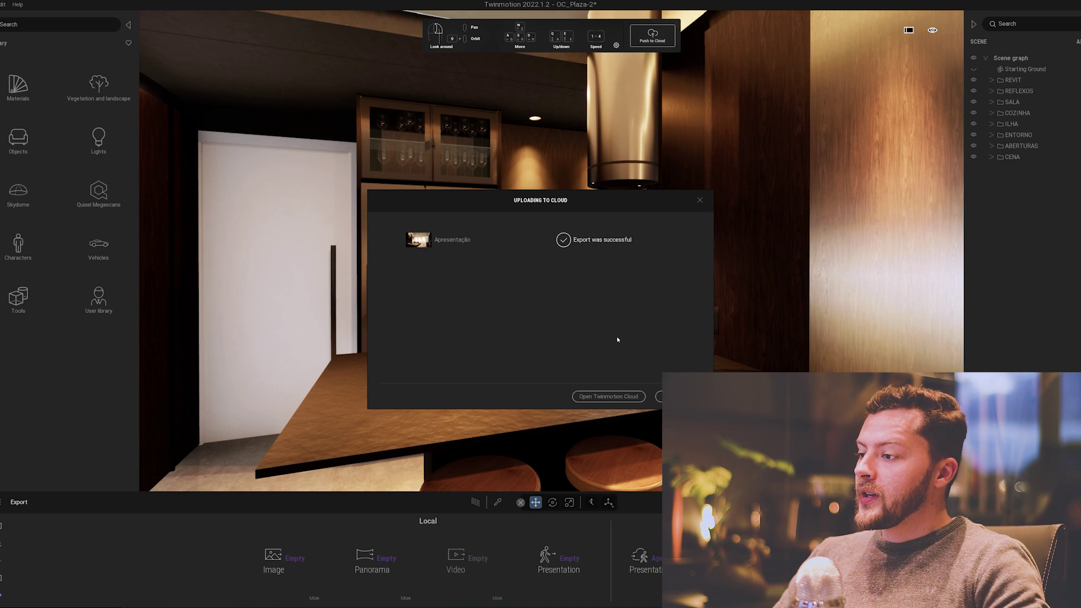
Step: Open the uploaded Apresentação presentation in Twinmotion Cloud from the upload dialog
click(614, 397)
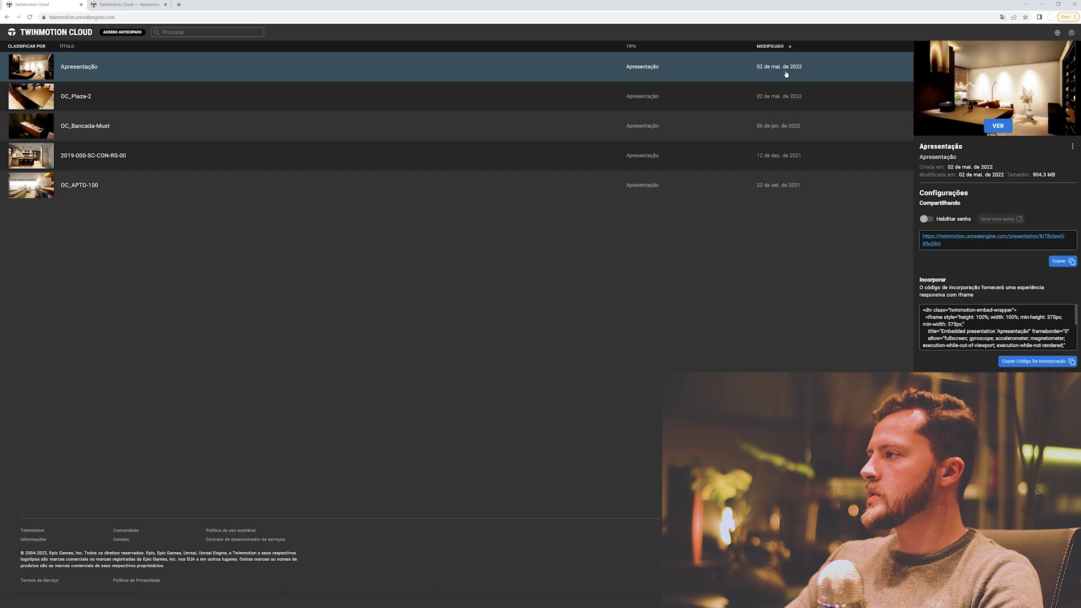
Step: Open the OC_Plaza-2 project's Apresentação details and select its 904.3 MB size
click(791, 99)
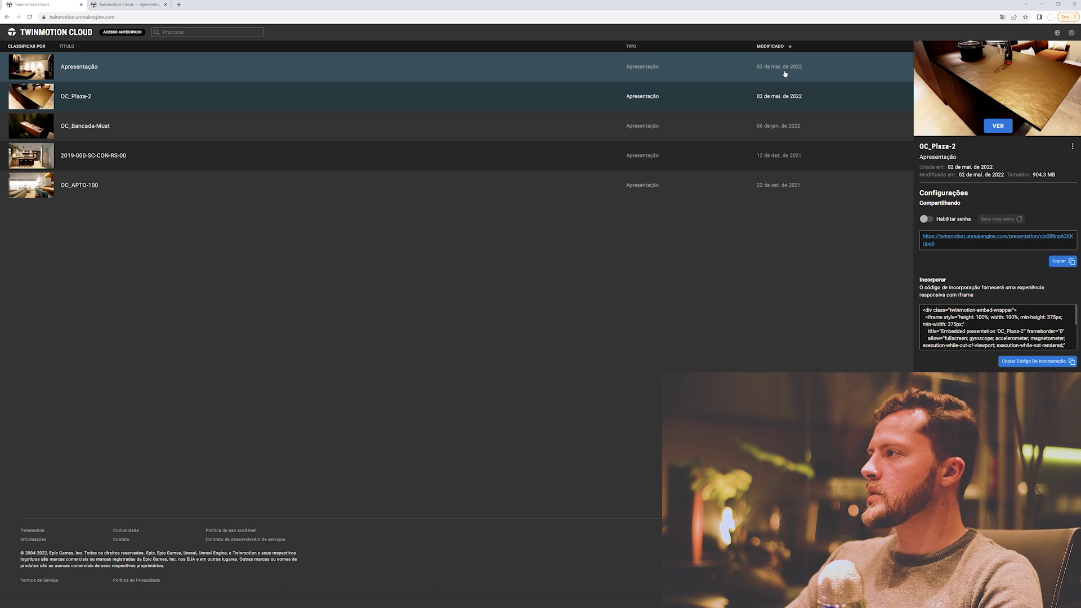
click(785, 72)
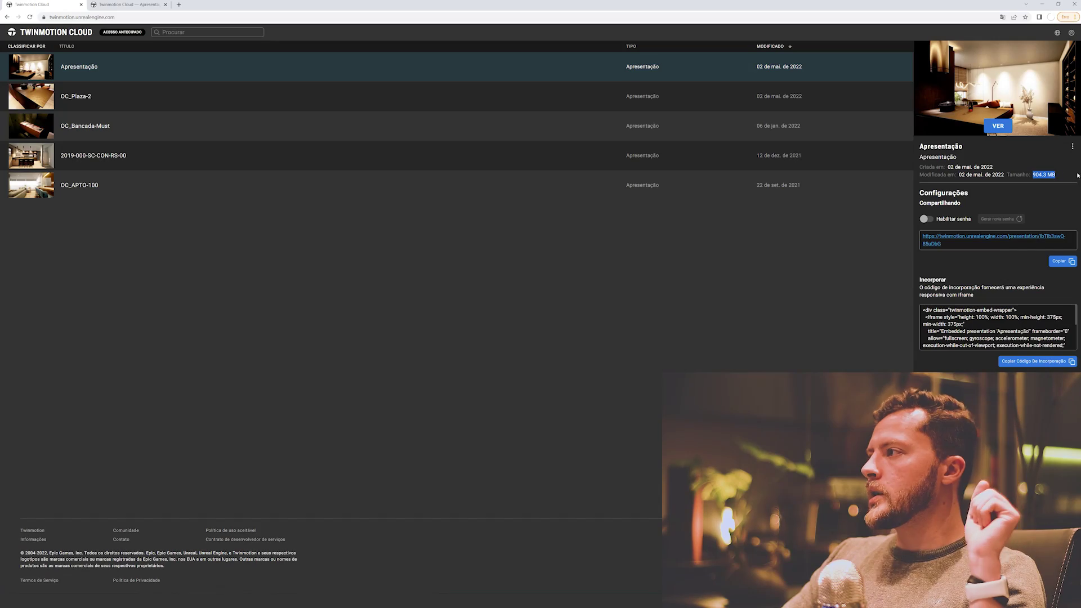
drag(1033, 175, 1057, 176)
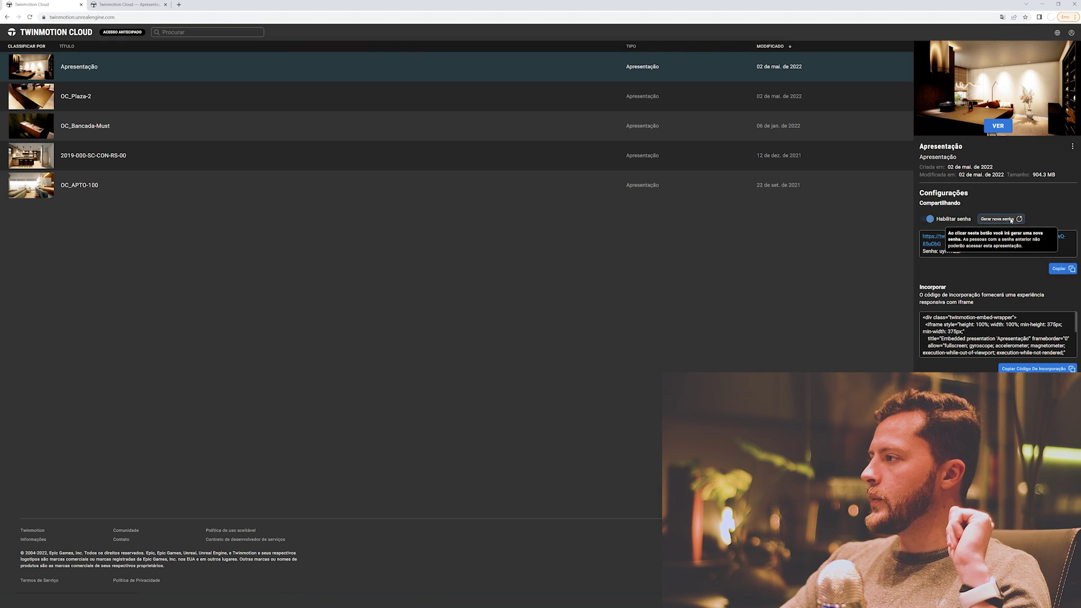
Step: Regenerate Apresentação's access password, disable password protection, and copy its share link
click(1011, 220)
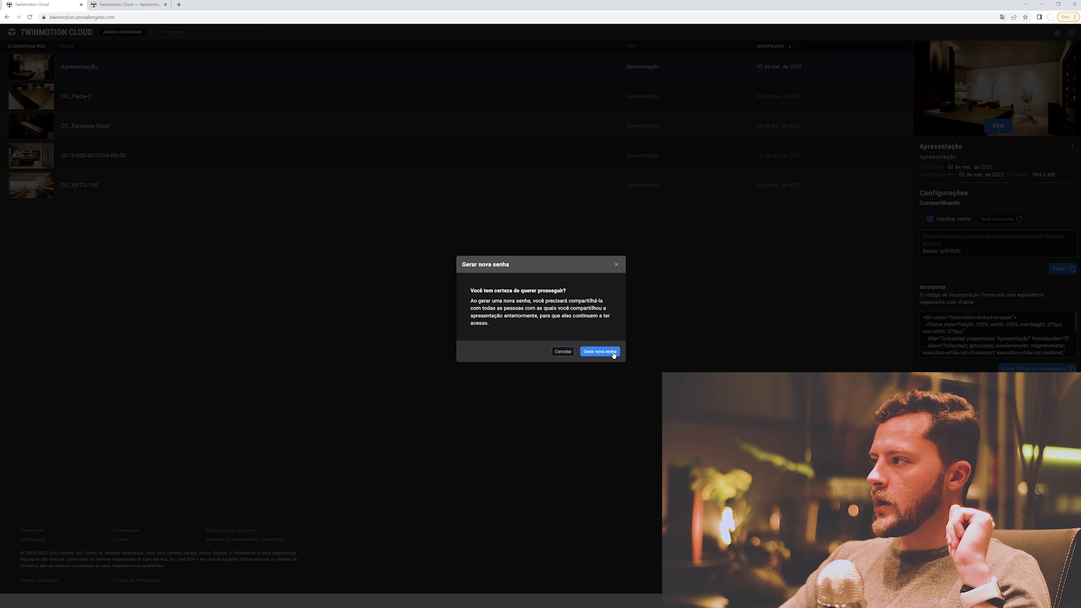
click(614, 353)
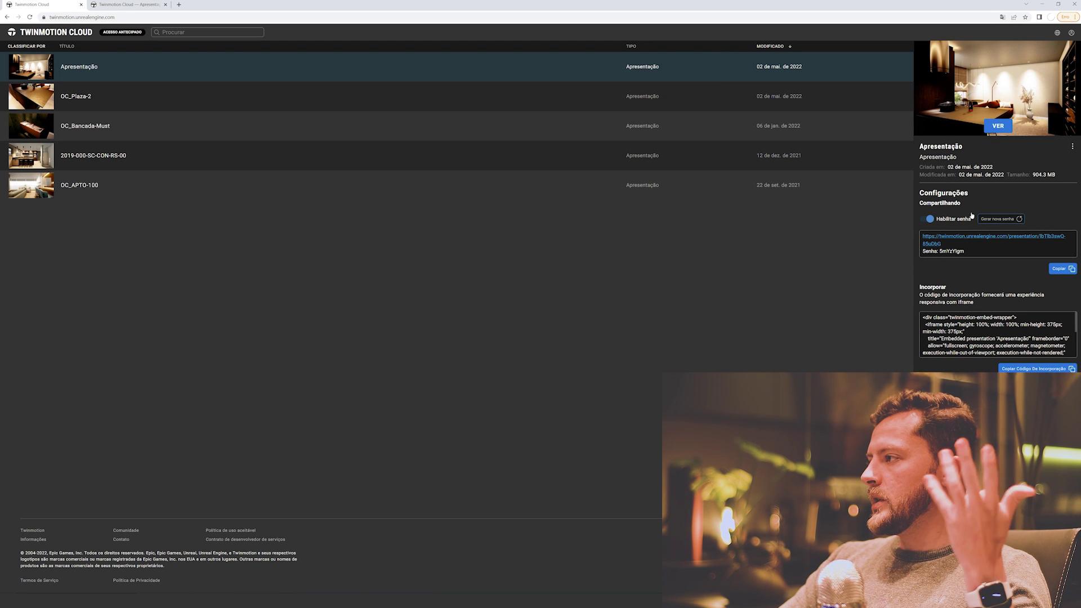
click(930, 220)
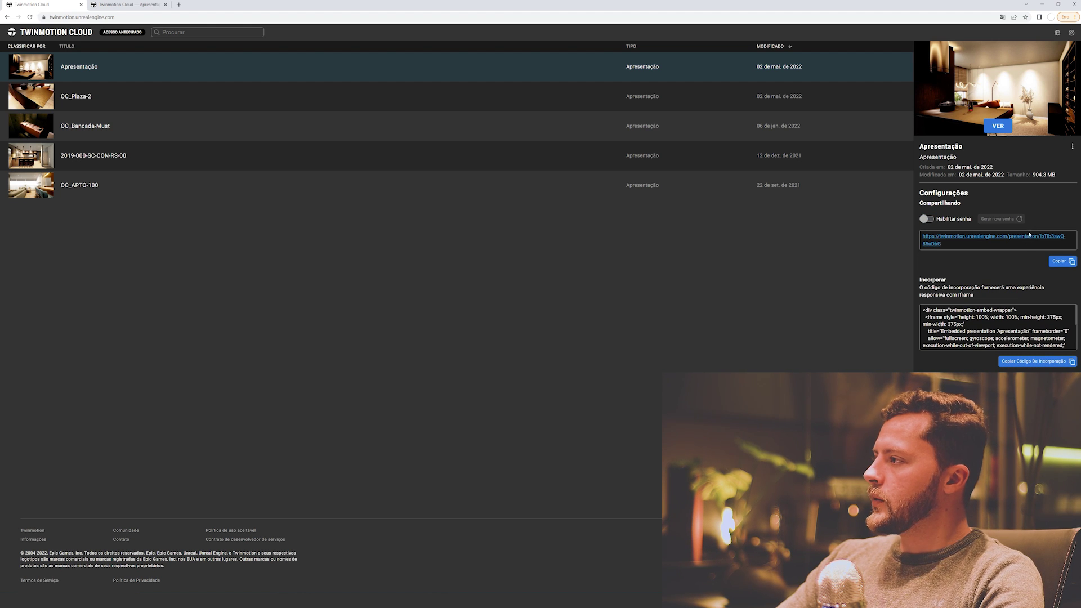
click(1061, 261)
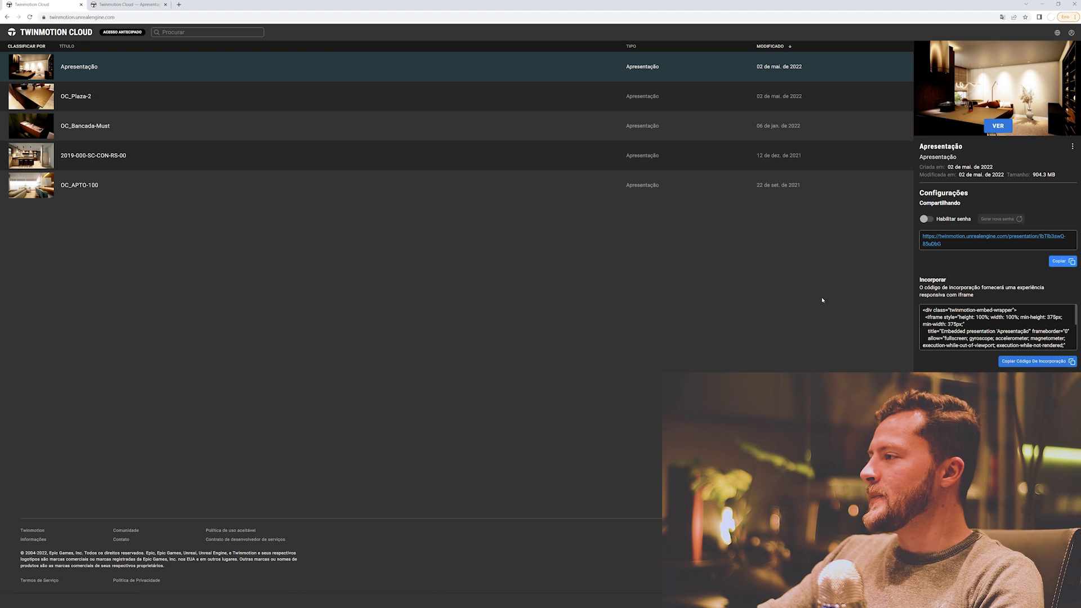
Step: Open the ⋮ menu beside the Apresentação title to show Apagar and Renomear apresentação
click(1072, 148)
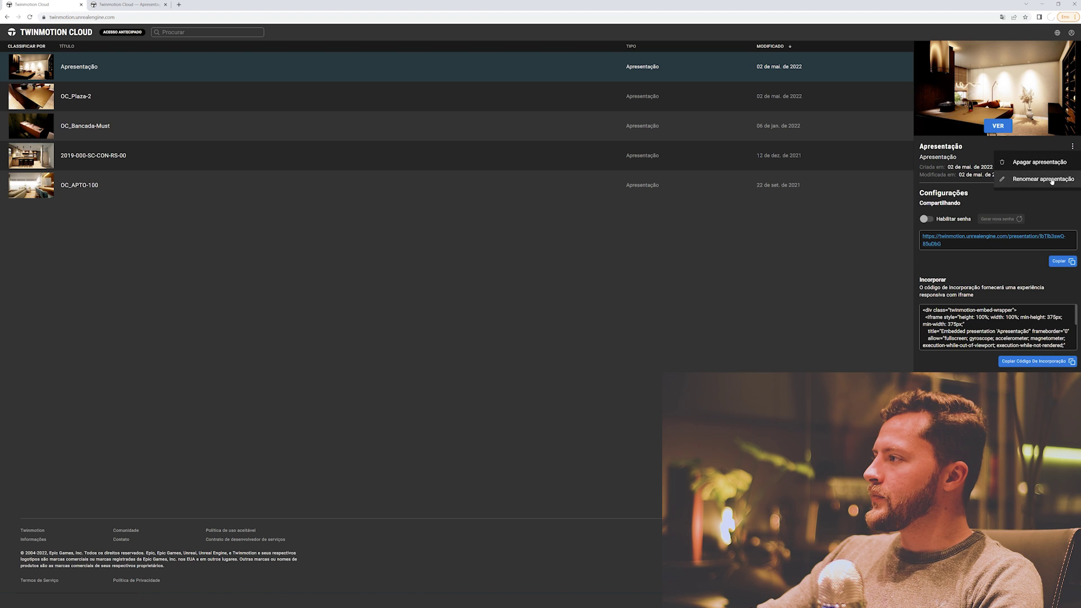